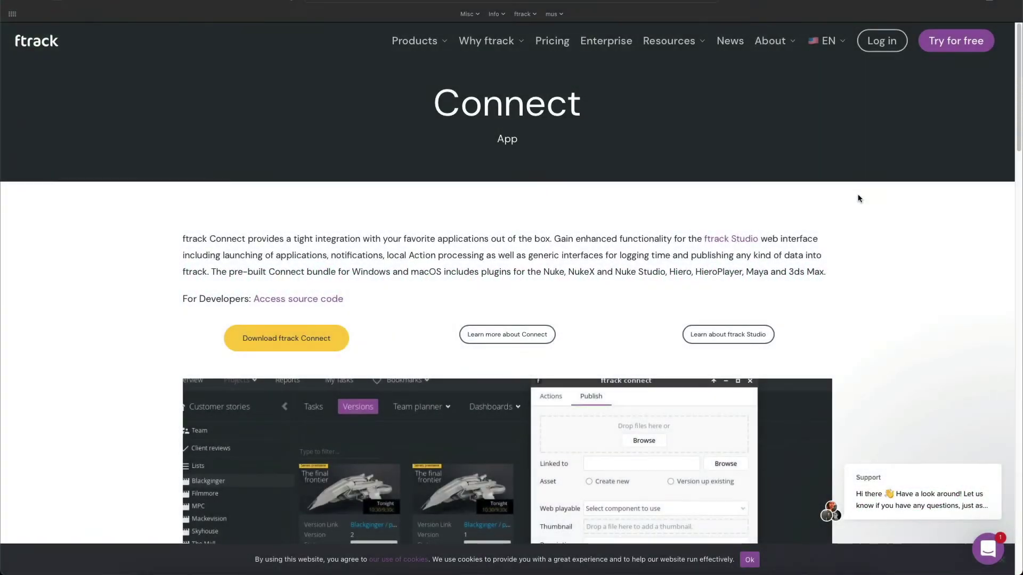
Step: Download the macOS build of ftrack Connect from the ftrack site and copy it into the Applications folder
{"action": "left_click", "coordinate": [341, 341]}
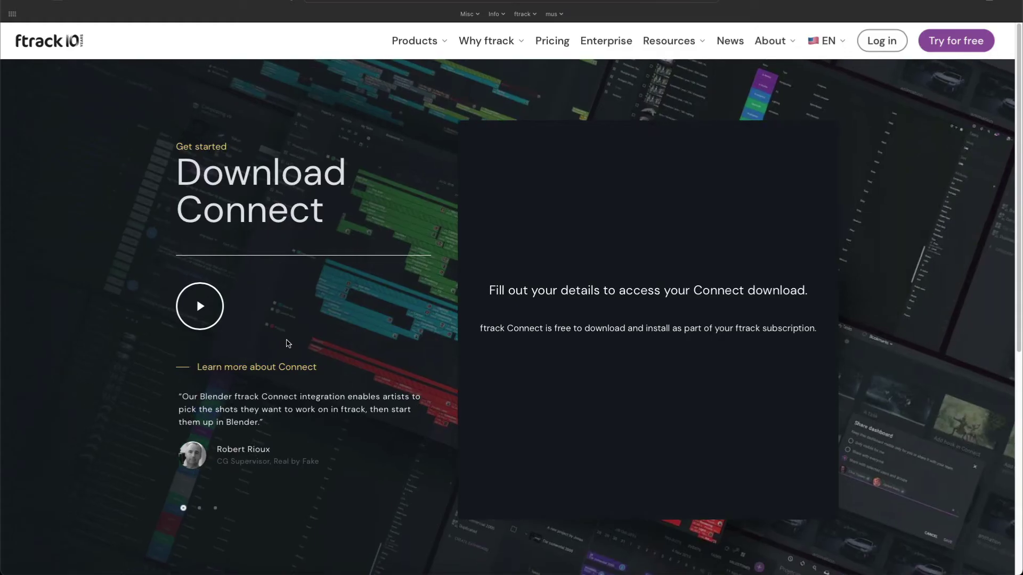
{"action": "left_click", "coordinate": [792, 435]}
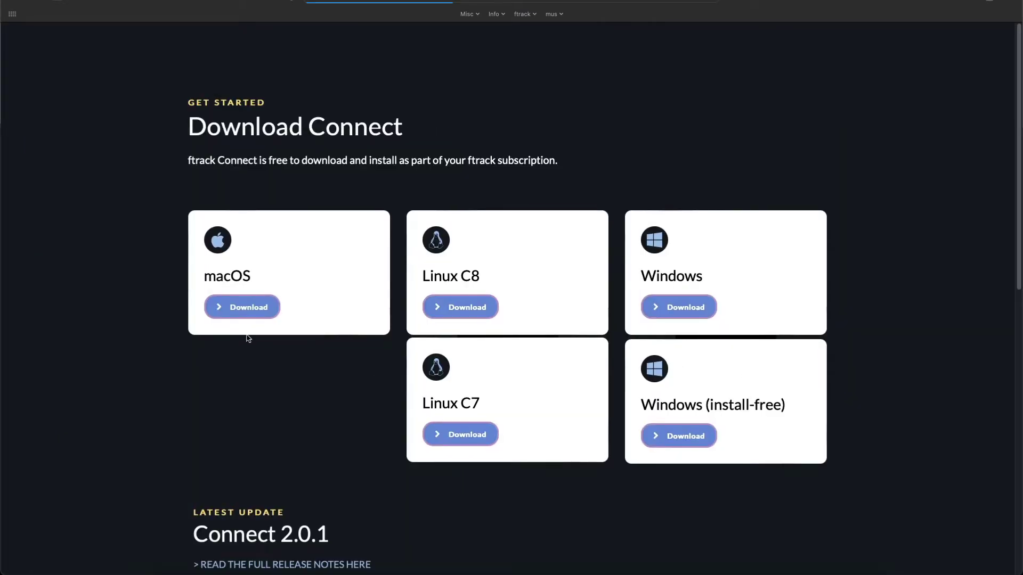
{"action": "left_click", "coordinate": [248, 309]}
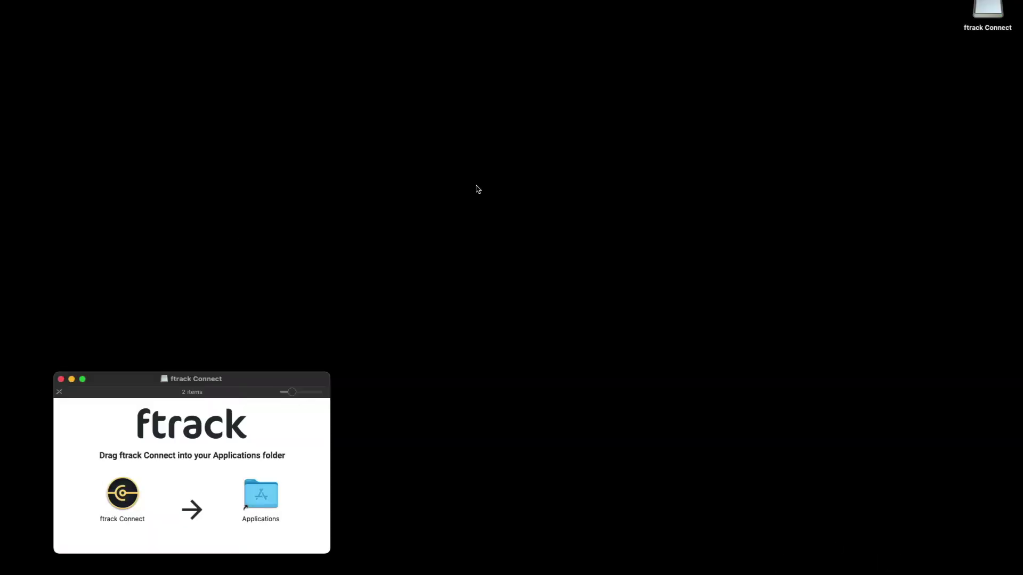
{"action": "left_click_drag", "start_coordinate": [125, 491], "coordinate": [266, 503]}
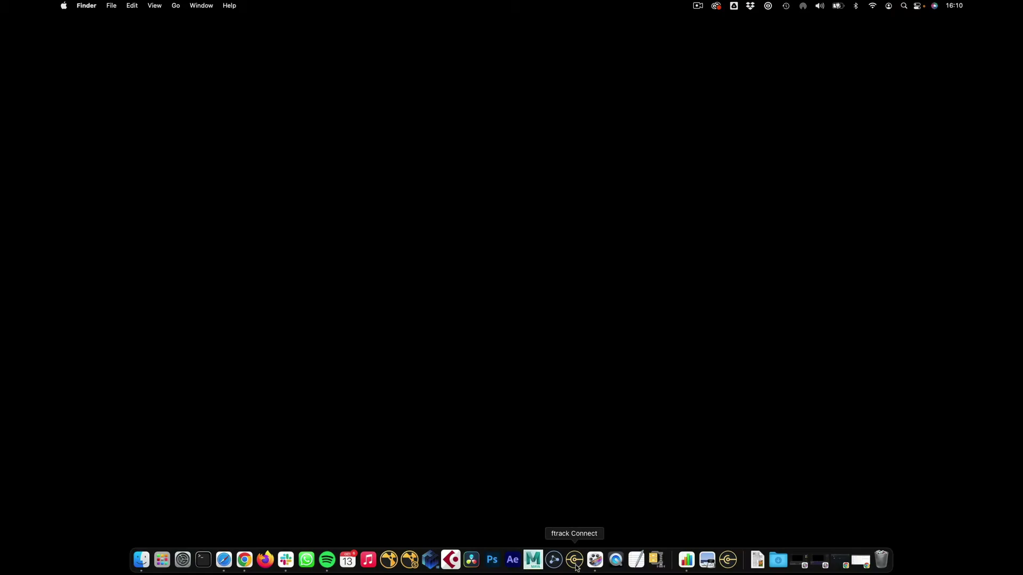
Step: Launch ftrack Connect and sign in with the site's name or URL
{"action": "left_click", "coordinate": [574, 558]}
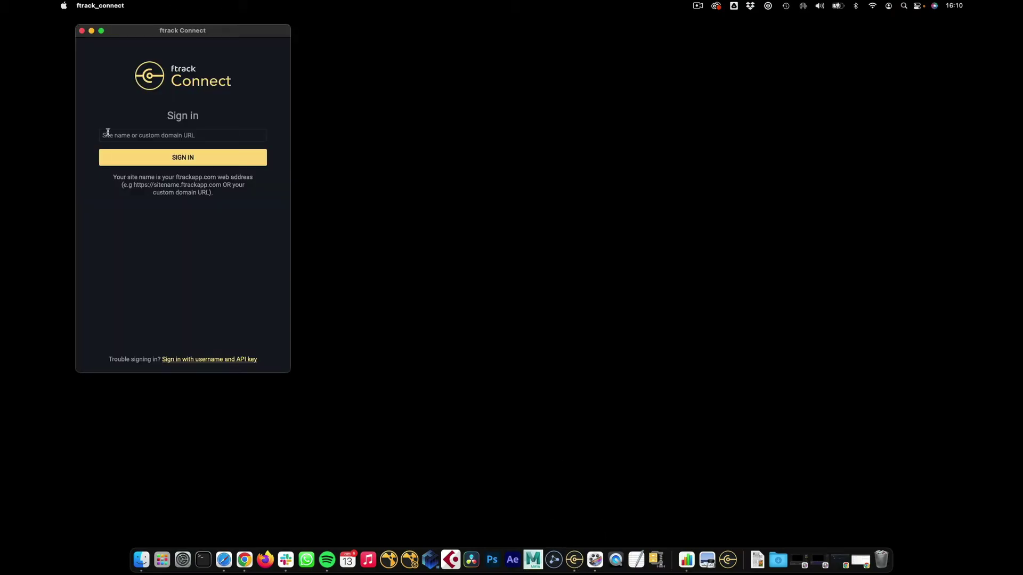
{"action": "key", "text": "super+v"}
{"action": "left_click", "coordinate": [217, 160]}
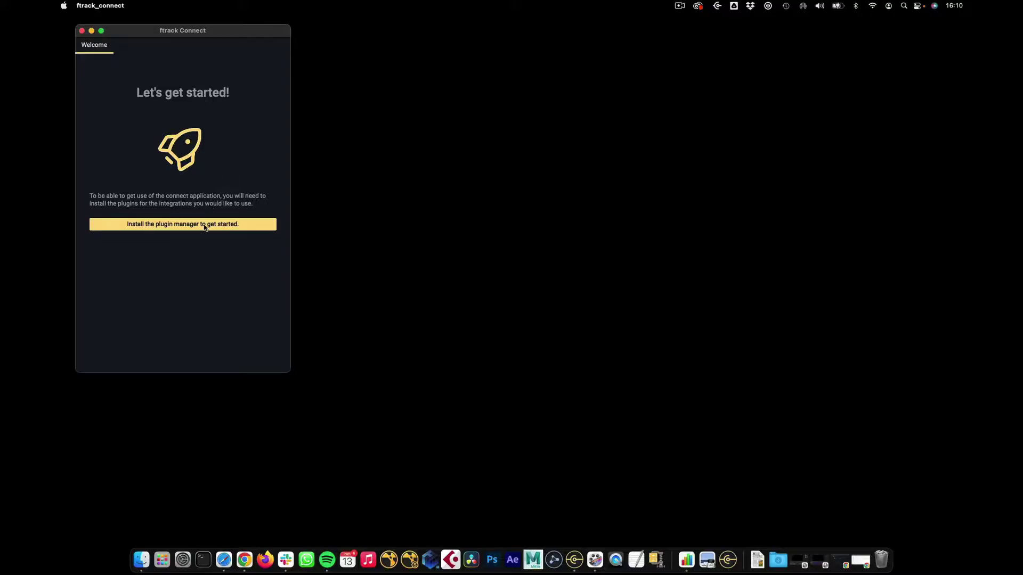
Step: Install the plugin manager in ftrack Connect and restart the application
{"action": "left_click", "coordinate": [205, 226]}
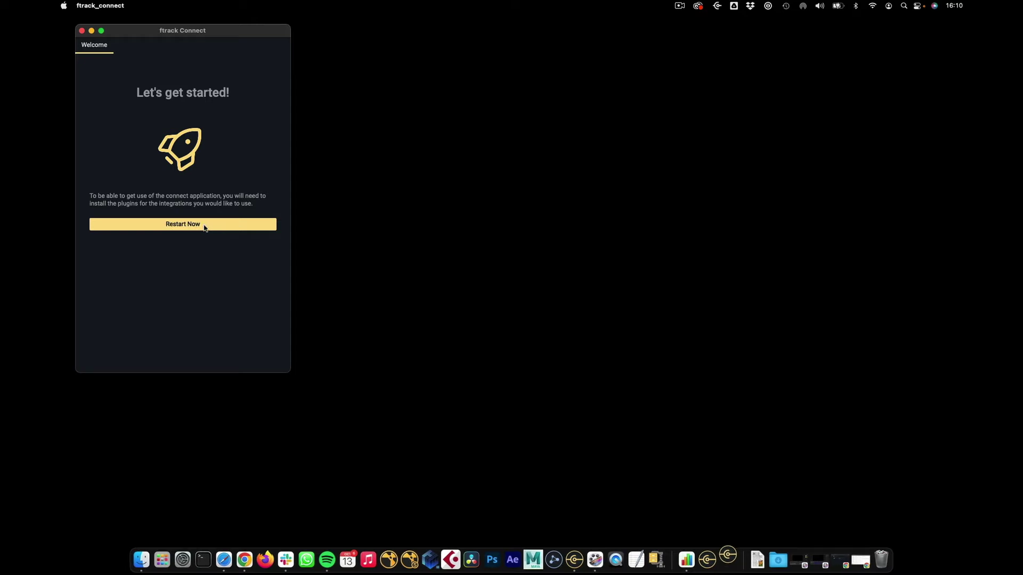
{"action": "left_click", "coordinate": [205, 226]}
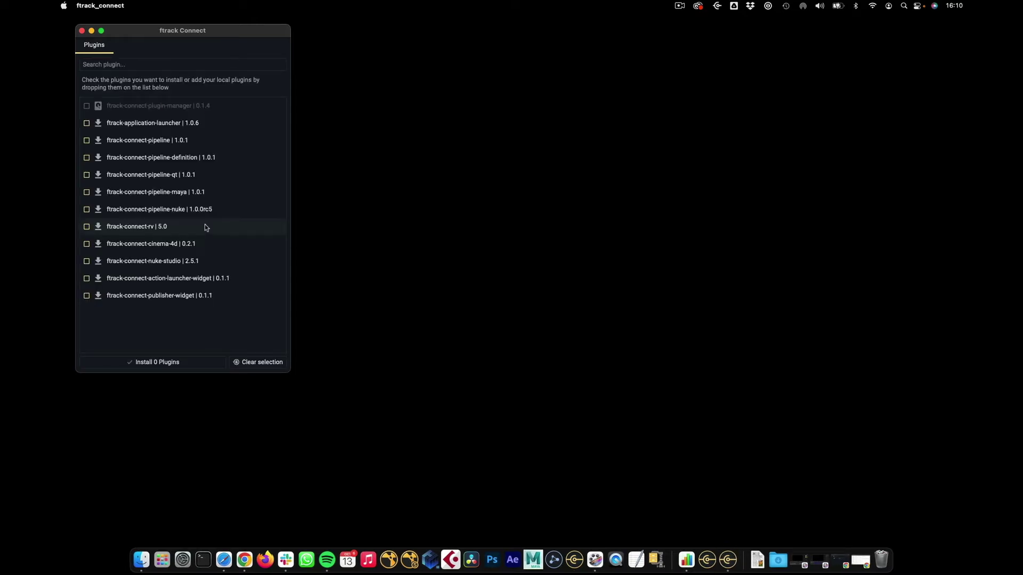
Step: Install all plugins from ftrack-application-launcher through ftrack-connect-publisher-widget, and restart ftrack Connect
{"action": "left_click", "coordinate": [88, 122]}
{"action": "left_click", "coordinate": [87, 141]}
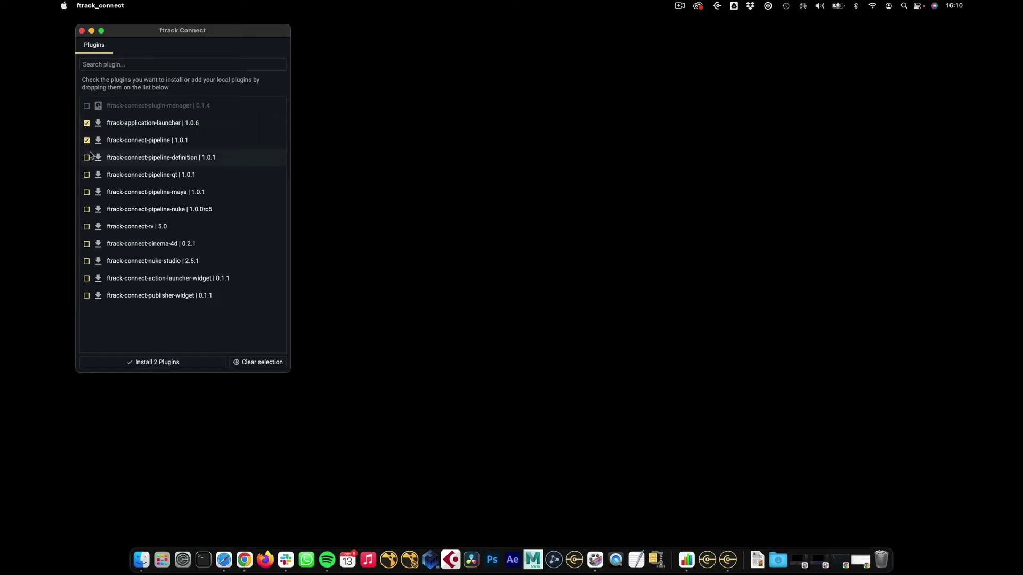
{"action": "left_click", "coordinate": [87, 158]}
{"action": "left_click", "coordinate": [87, 175]}
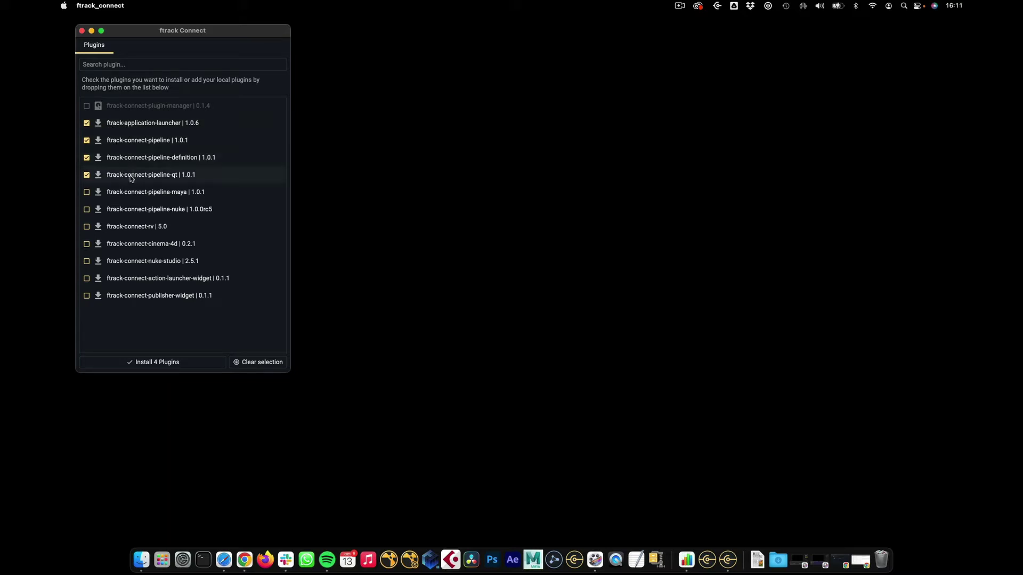
{"action": "left_click", "coordinate": [86, 192]}
{"action": "left_click", "coordinate": [250, 296], "text": "shift"}
{"action": "left_click", "coordinate": [186, 364]}
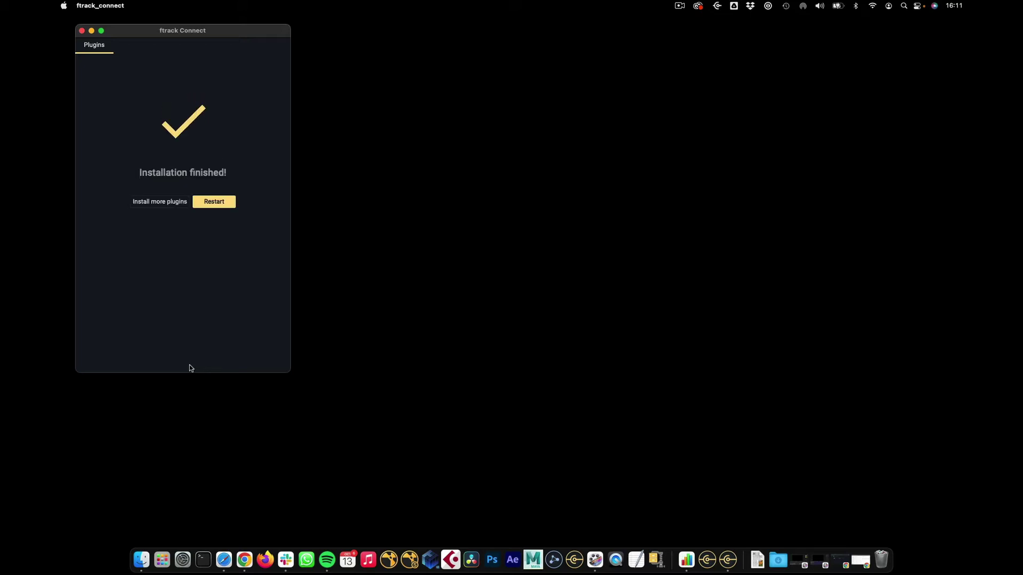
{"action": "left_click", "coordinate": [214, 202]}
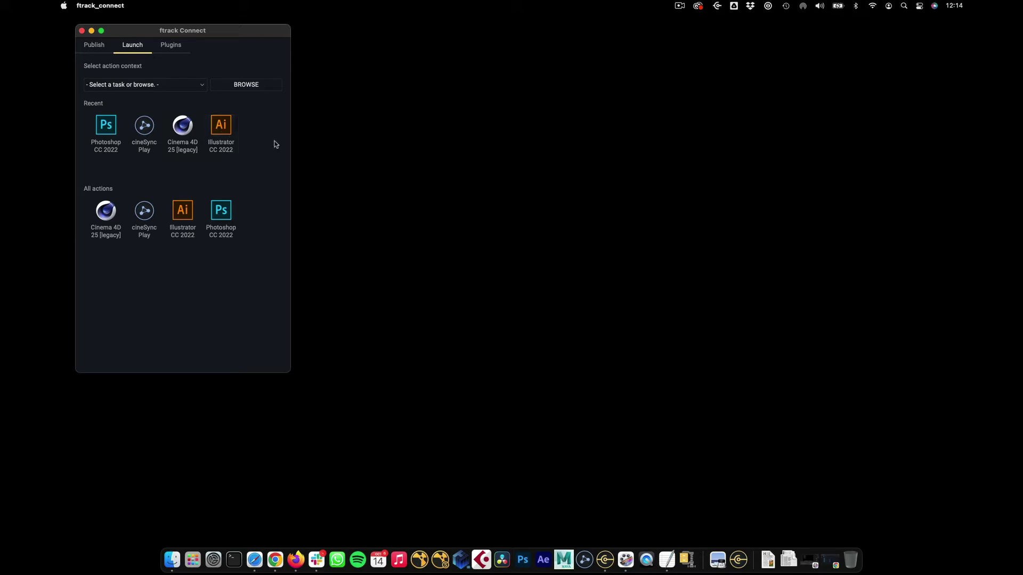
Step: Set the launch action context to the Tumble animation task in SD001 / Shot 67 Tumble in Corridor
{"action": "left_click", "coordinate": [247, 85]}
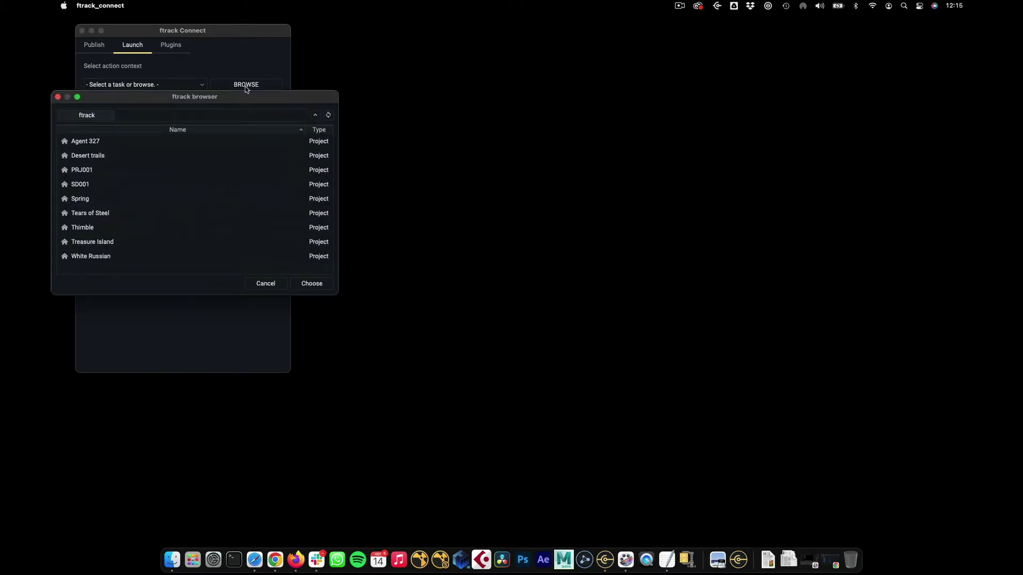
{"action": "double_click", "coordinate": [87, 184]}
{"action": "double_click", "coordinate": [98, 156]}
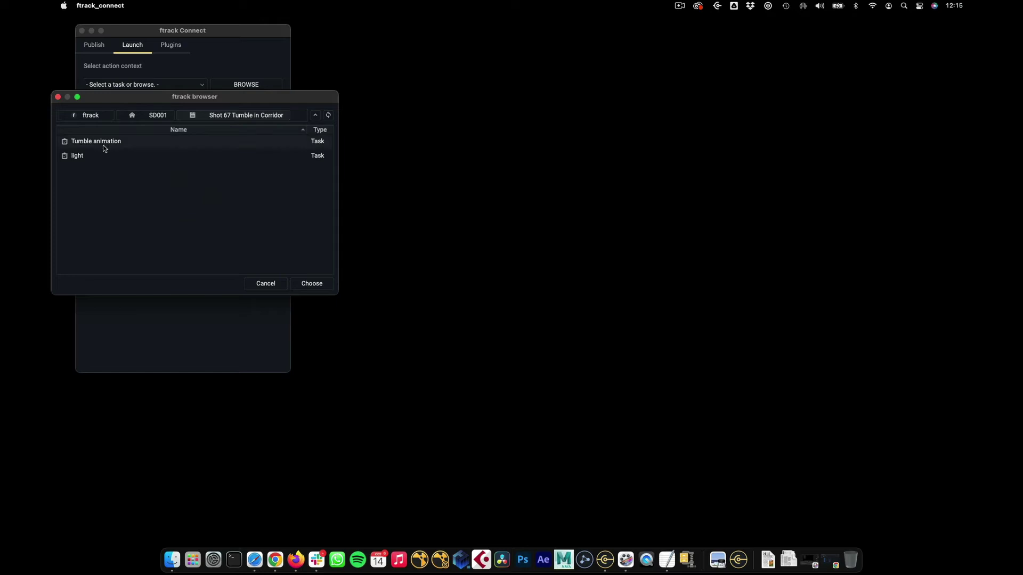
{"action": "left_click", "coordinate": [103, 145]}
{"action": "left_click", "coordinate": [324, 284]}
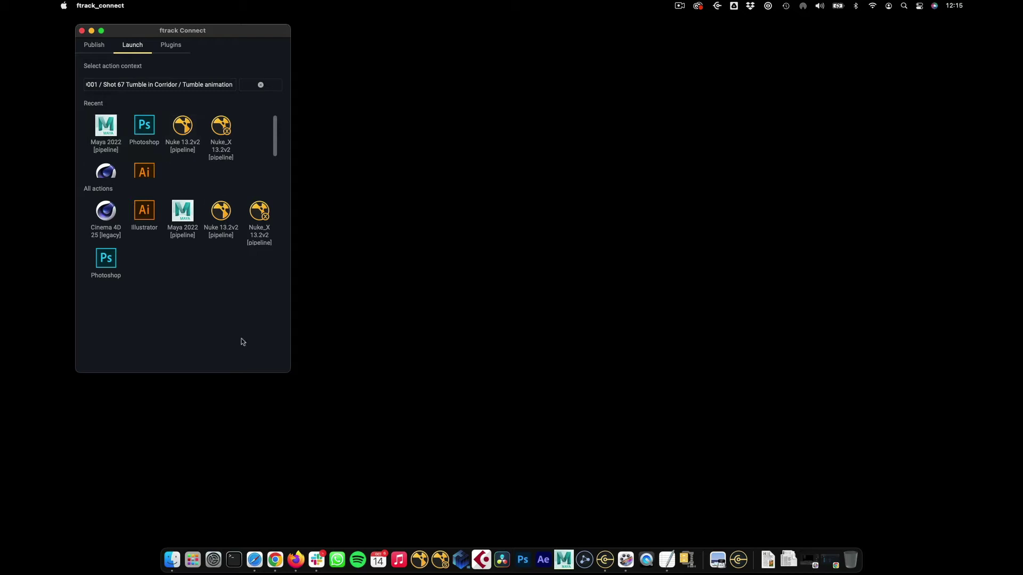
Step: Switch to ftrack Studio in Chrome and view the actions available for the Tumble animation task
{"action": "left_click", "coordinate": [275, 559]}
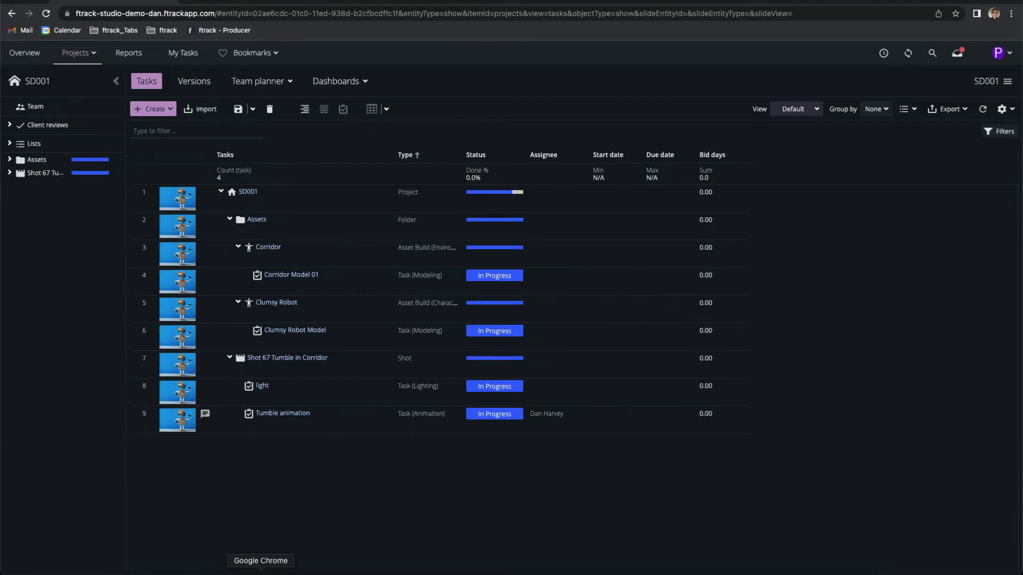
{"action": "right_click", "coordinate": [335, 421]}
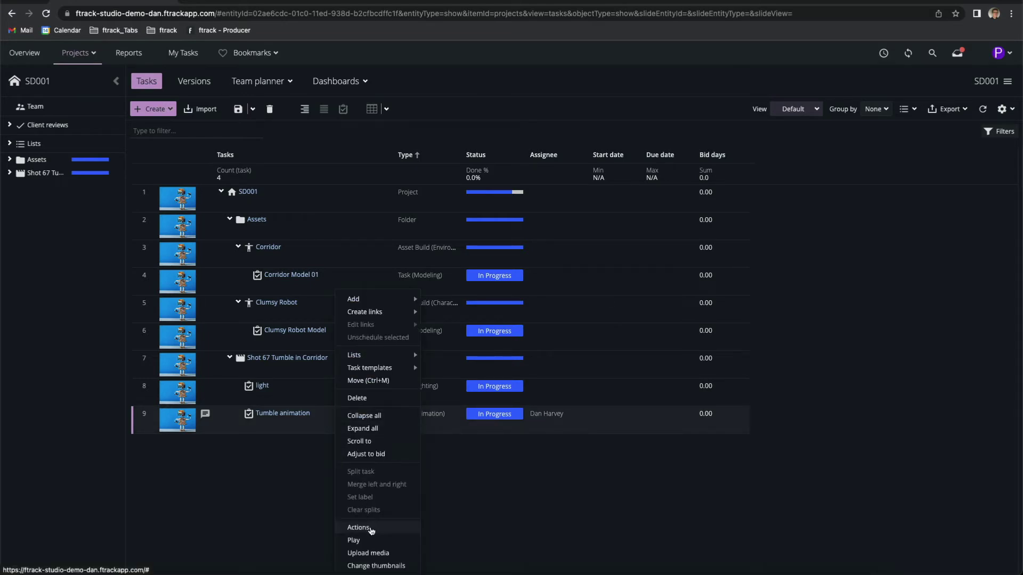
{"action": "left_click", "coordinate": [369, 528]}
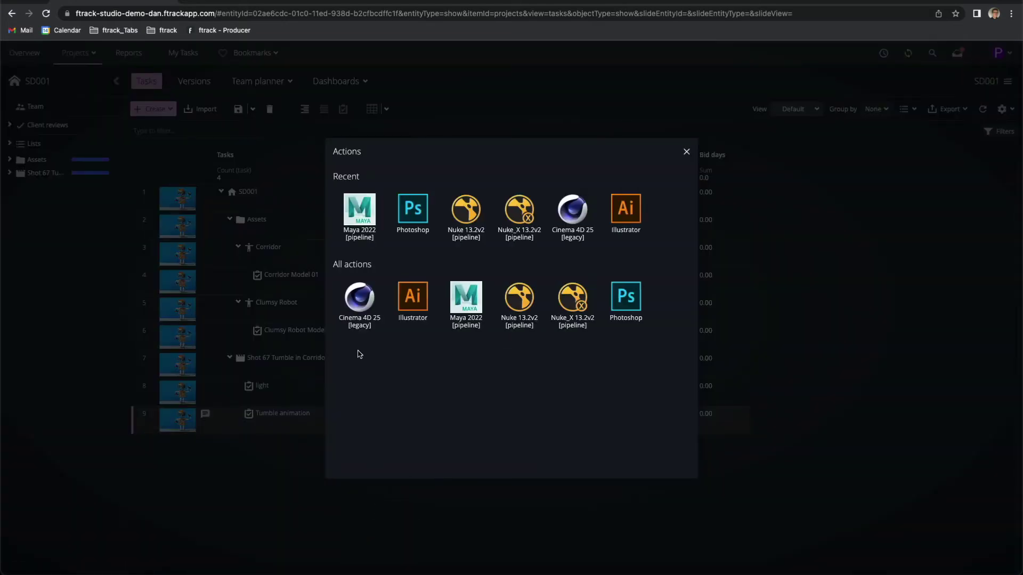
{"action": "left_click", "coordinate": [686, 152]}
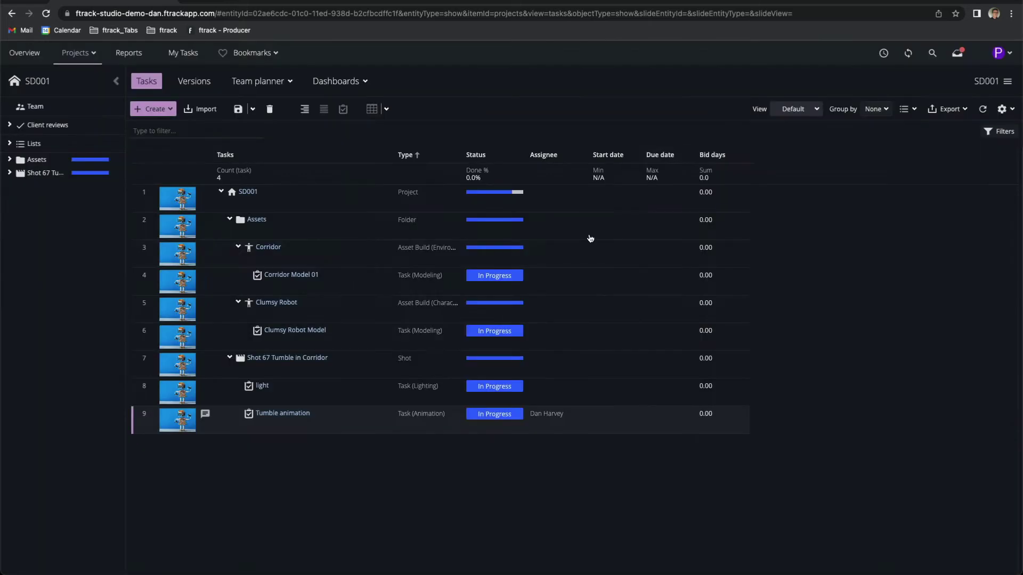
Step: Open the Tumble animation task's details and launch Maya 2022 [pipeline] from its actions
{"action": "left_click", "coordinate": [292, 416]}
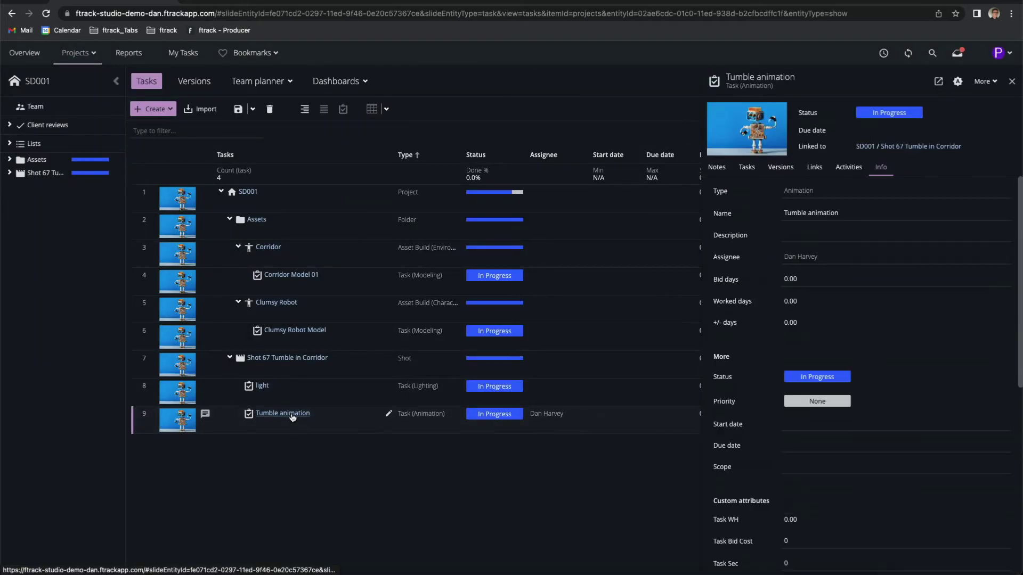
{"action": "left_click", "coordinate": [957, 82]}
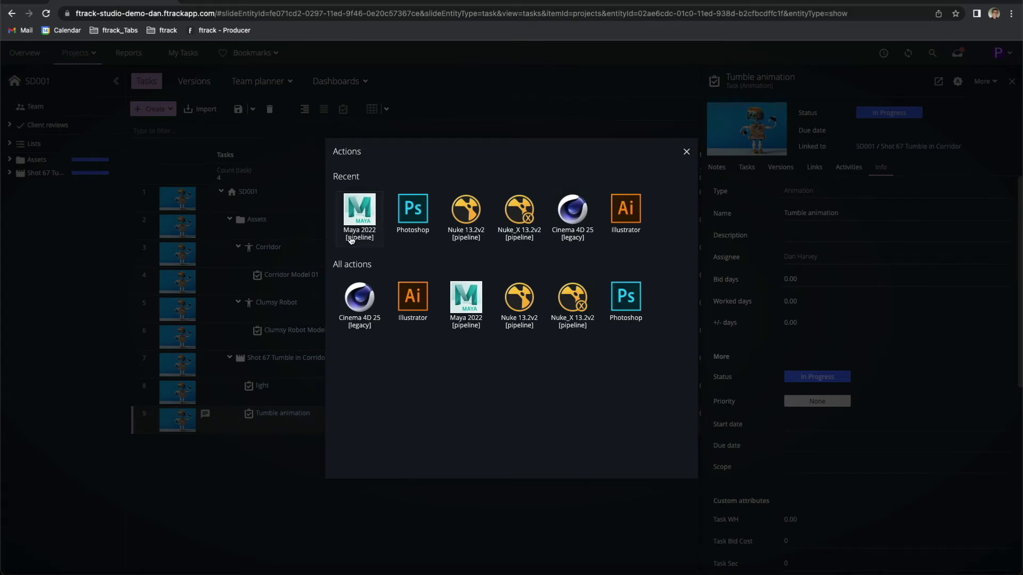
{"action": "left_click", "coordinate": [356, 225]}
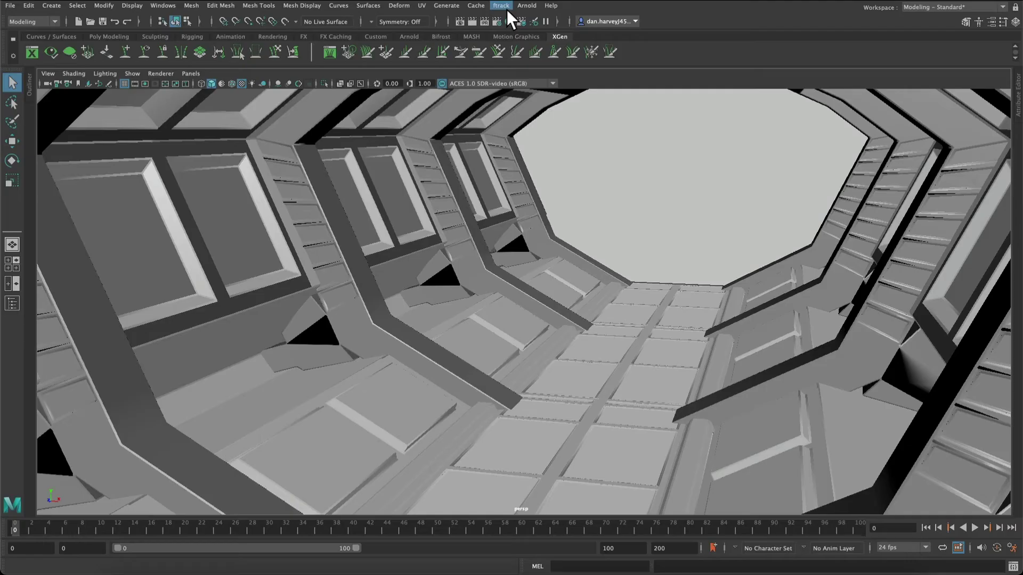
Step: Publish Corridor Model 01 from Maya as a scene asset named Corridor with the status In Progress
{"action": "left_click", "coordinate": [506, 10]}
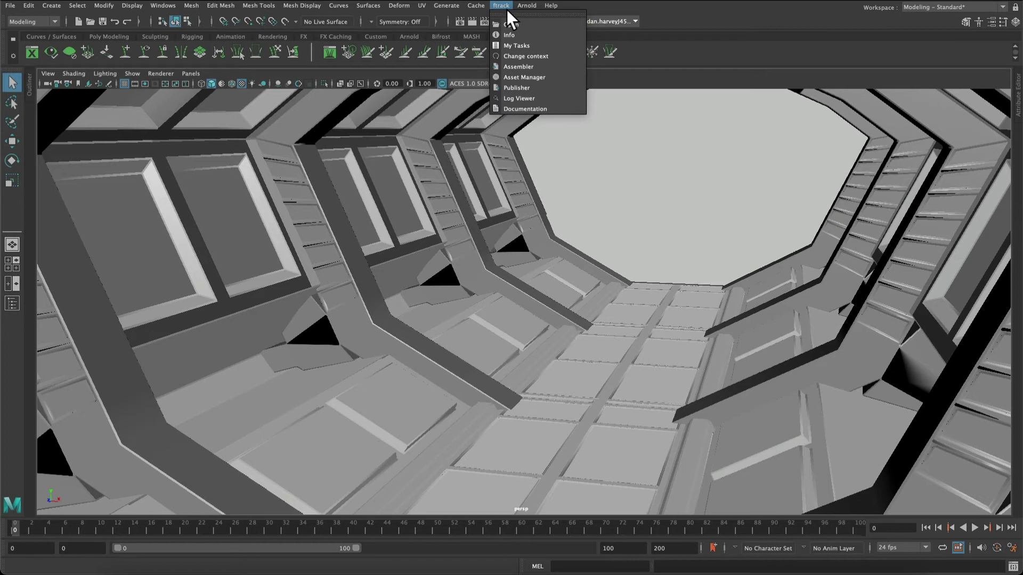
{"action": "left_click", "coordinate": [529, 88]}
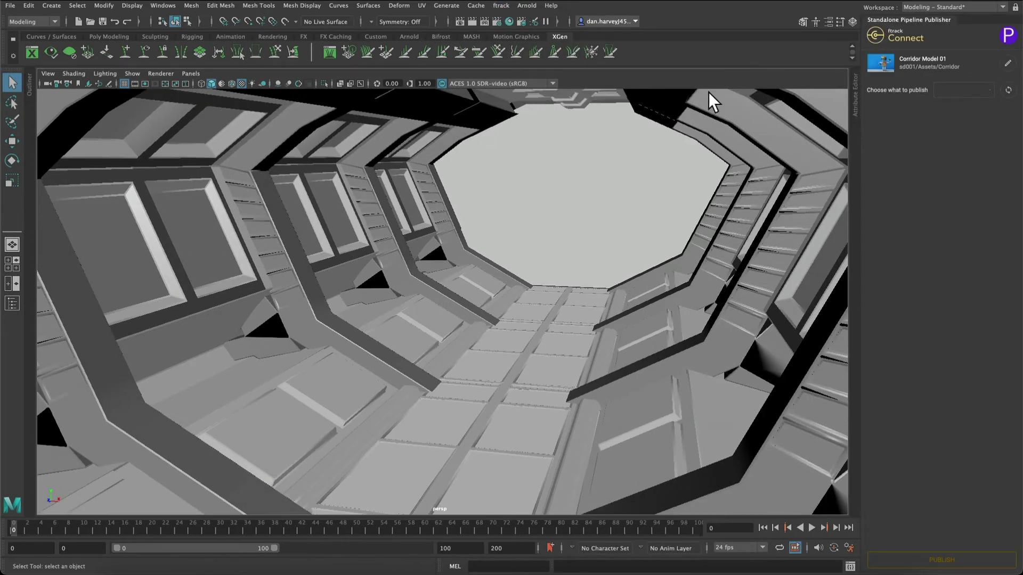
{"action": "left_click", "coordinate": [948, 97]}
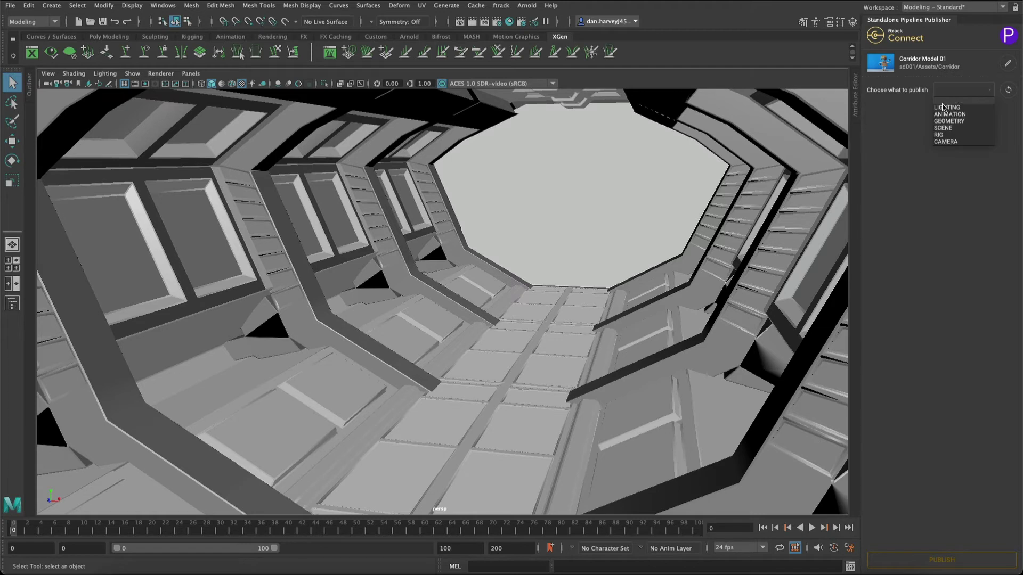
{"action": "left_click", "coordinate": [943, 129]}
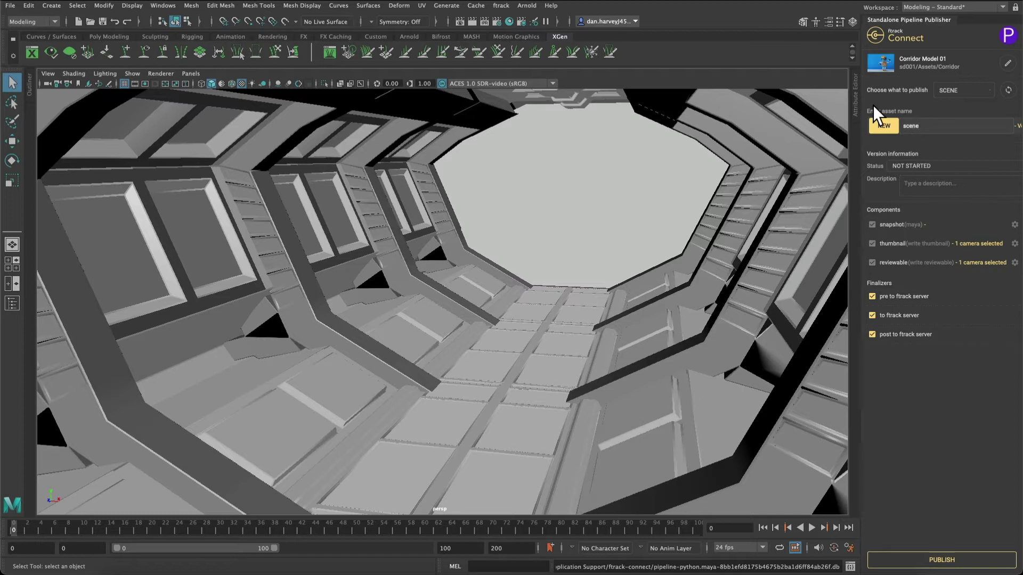
{"action": "left_click", "coordinate": [925, 164]}
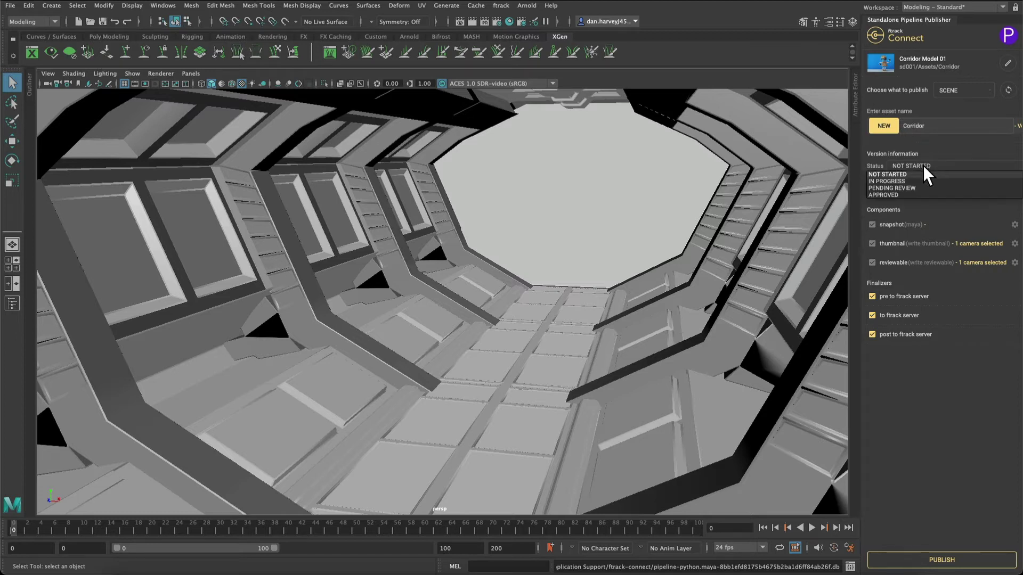
{"action": "left_click", "coordinate": [906, 182]}
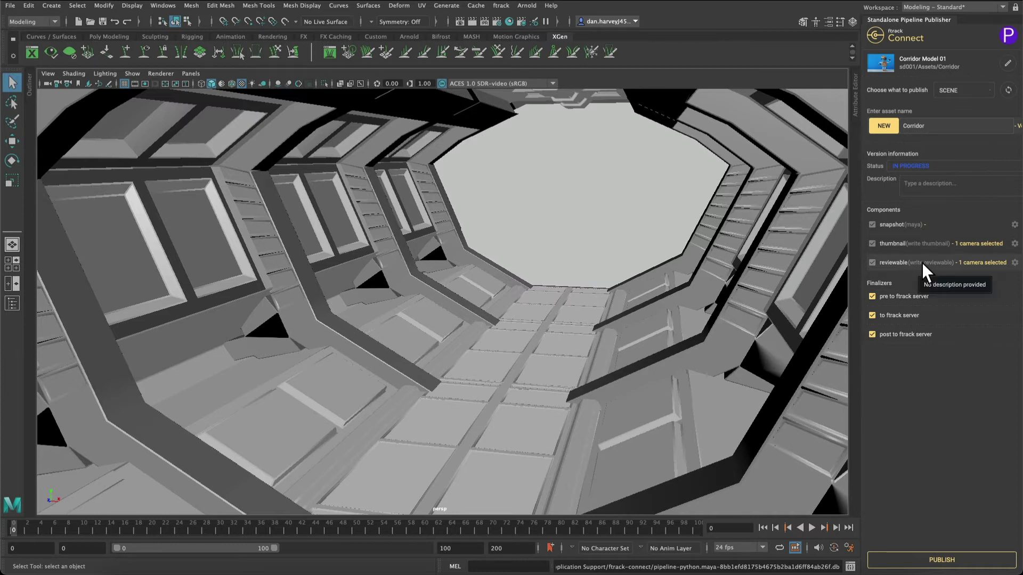
{"action": "left_click", "coordinate": [951, 561]}
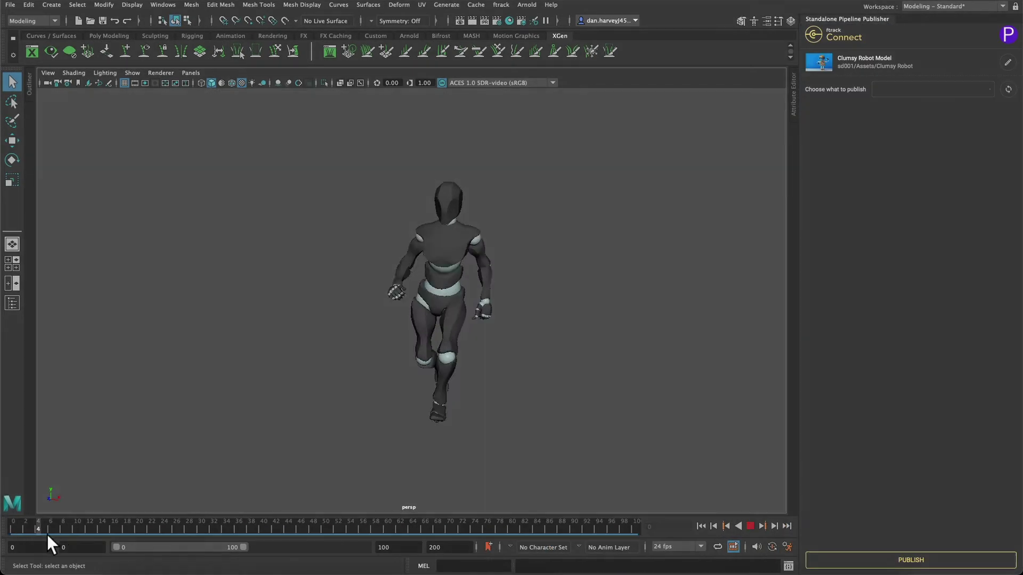
Step: Preview the robot's animation up to frame 85, and publish Clumsy Robot Model as a geometry asset named robot
{"action": "left_click_drag", "start_coordinate": [152, 549], "coordinate": [545, 538]}
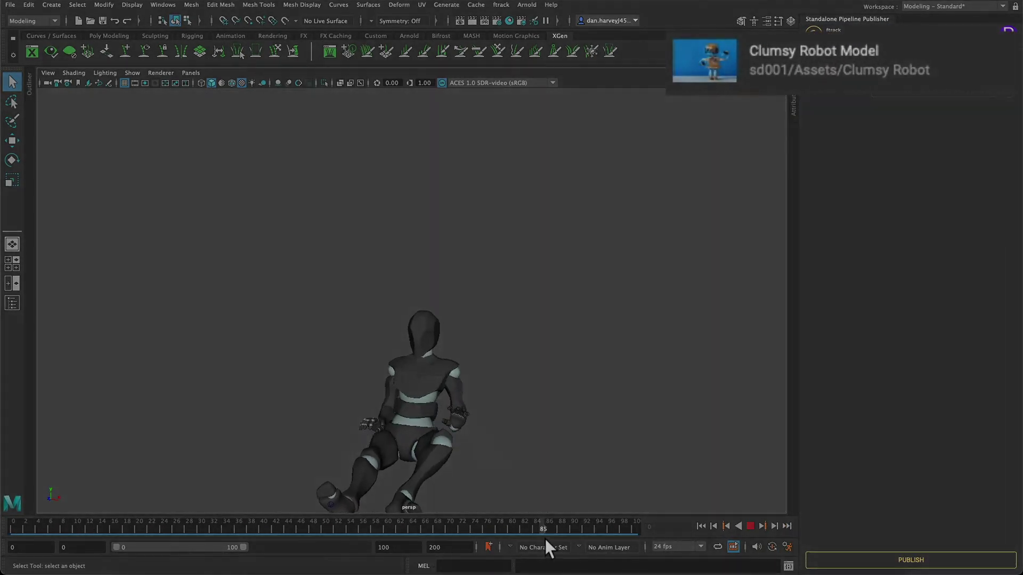
{"action": "left_click", "coordinate": [951, 90]}
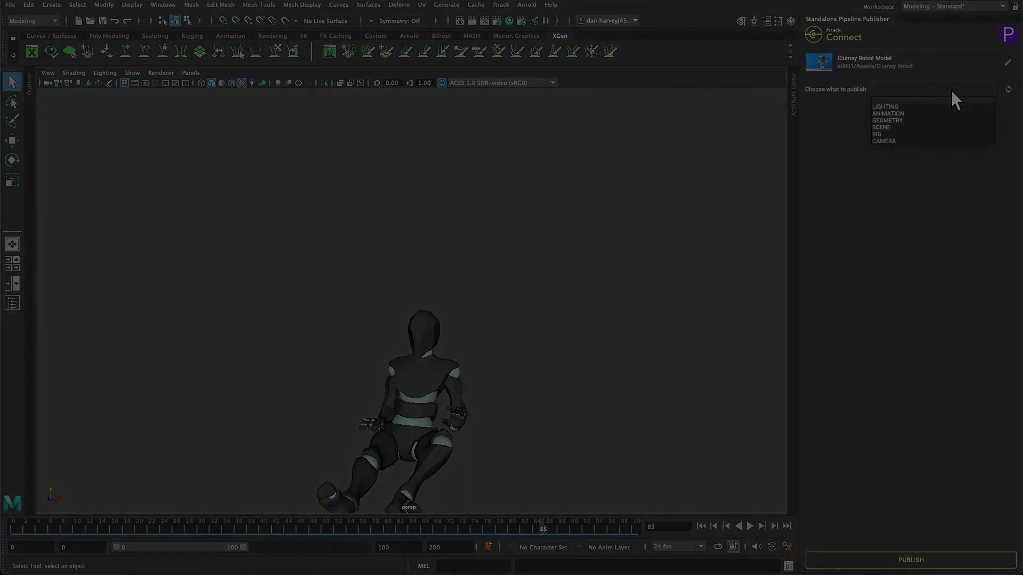
{"action": "left_click", "coordinate": [911, 127]}
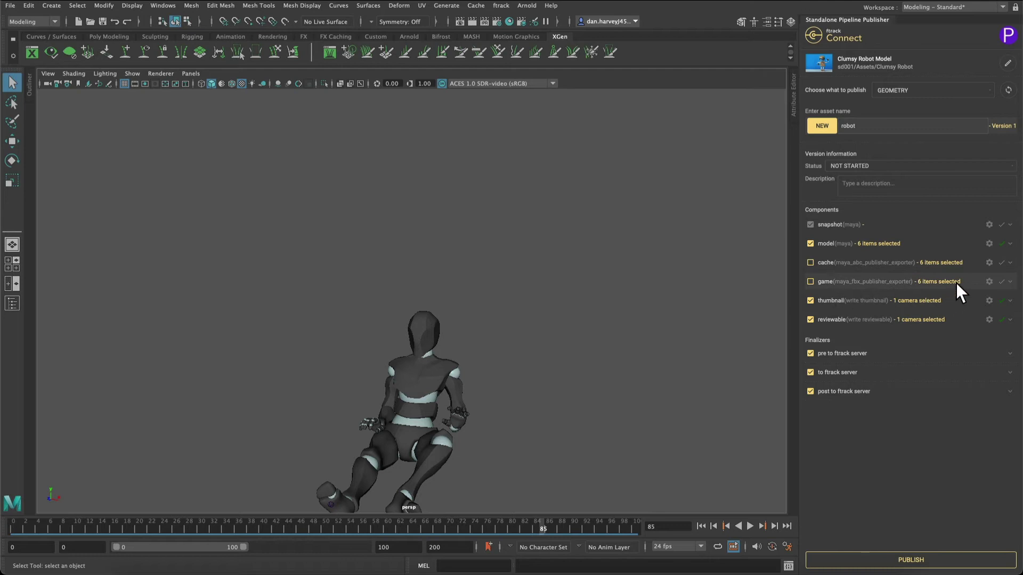
{"action": "left_click", "coordinate": [990, 282]}
{"action": "left_click", "coordinate": [983, 75]}
{"action": "left_click", "coordinate": [948, 566]}
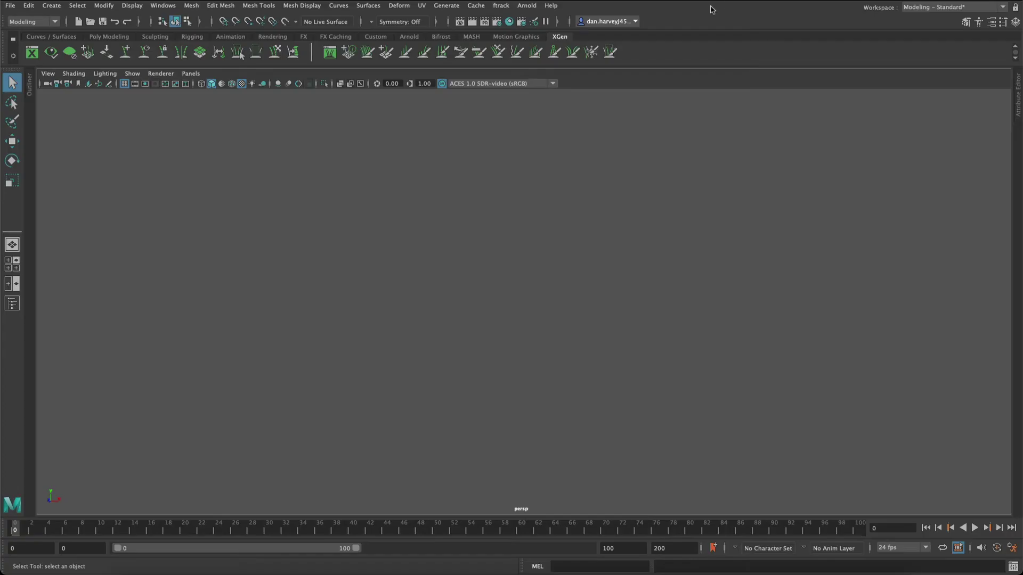
Step: Load the Corridor snapshot.mb of Corridor Model 01 into the scene as a reference using the ftrack Assembler, listing all asset components
{"action": "left_click", "coordinate": [504, 5]}
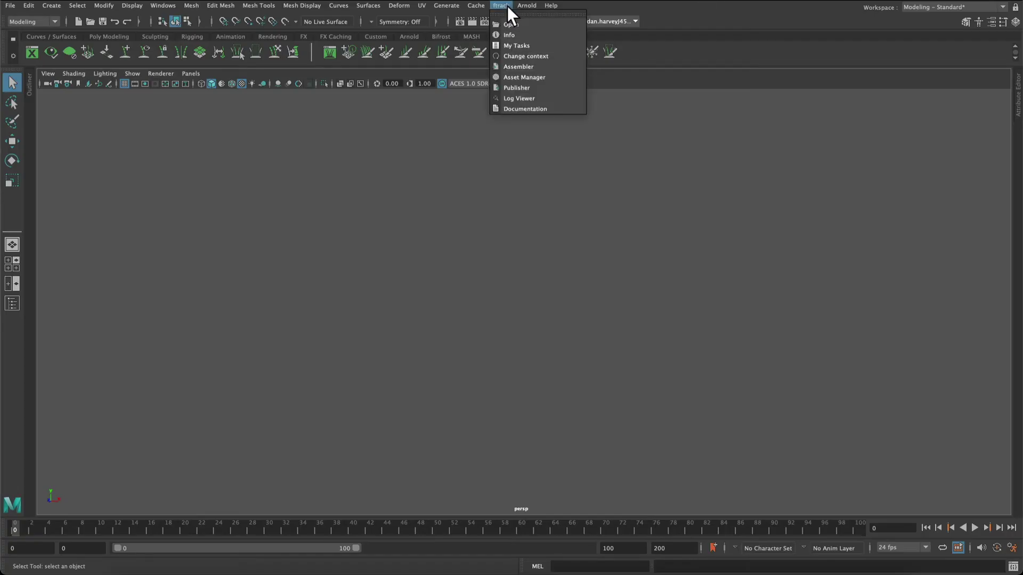
{"action": "left_click", "coordinate": [516, 67]}
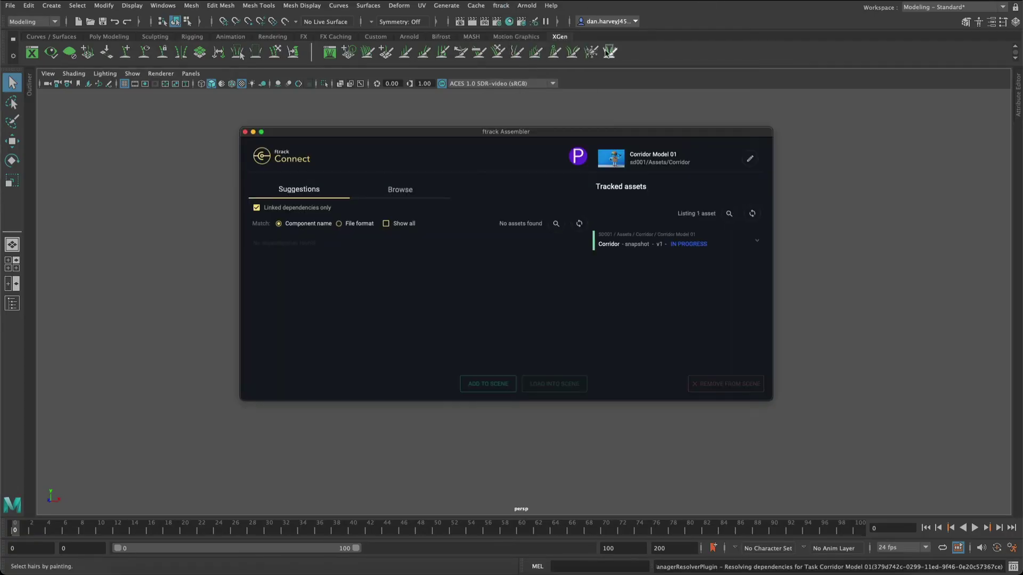
{"action": "left_click", "coordinate": [399, 191]}
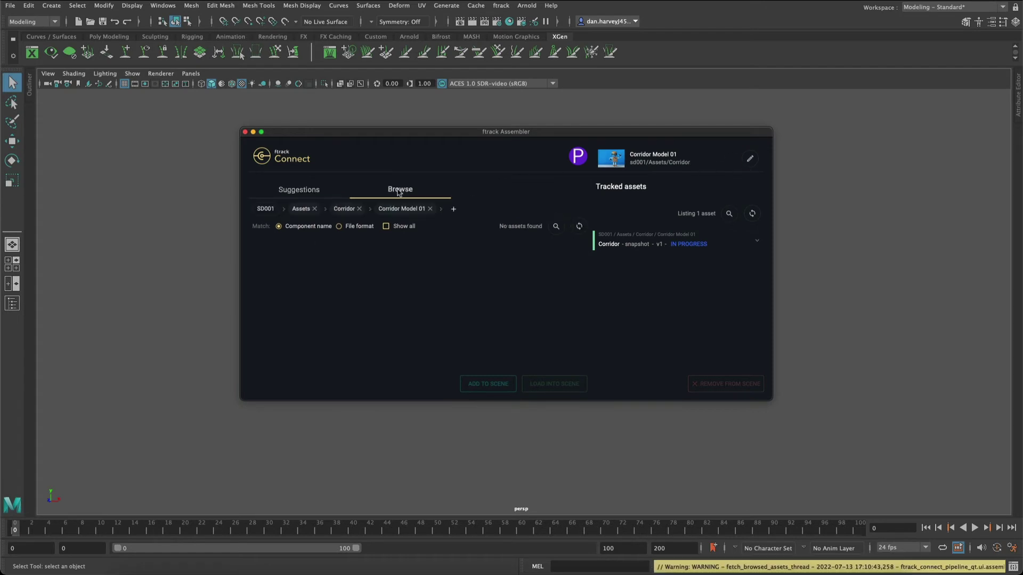
{"action": "left_click", "coordinate": [386, 227]}
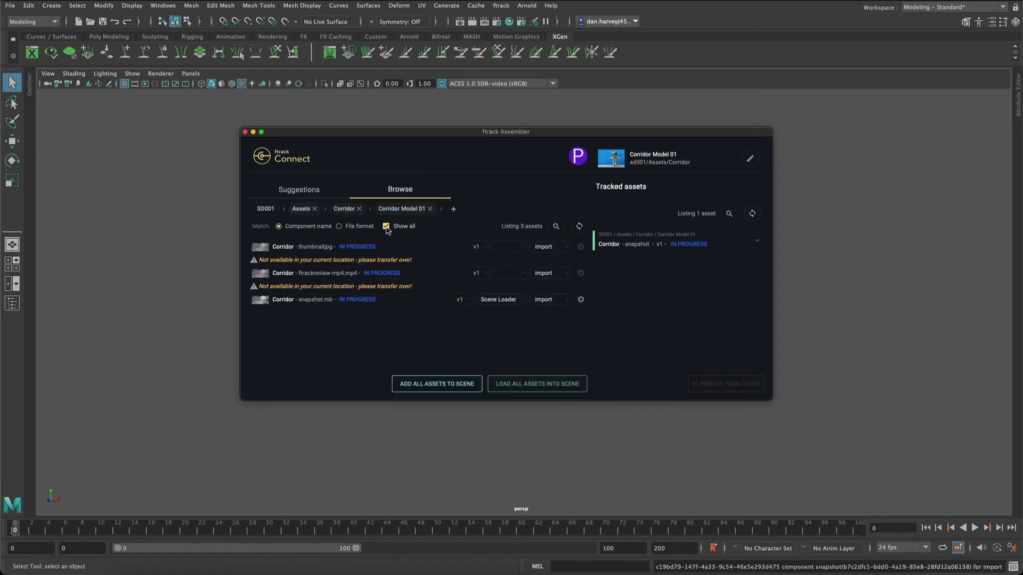
{"action": "left_click", "coordinate": [317, 301]}
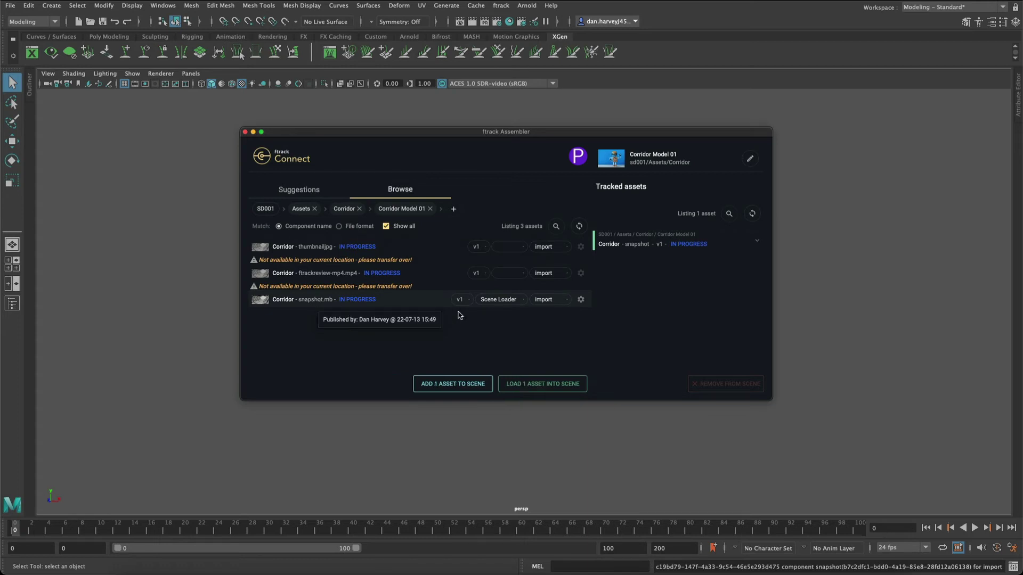
{"action": "left_click", "coordinate": [546, 301]}
{"action": "left_click", "coordinate": [543, 315]}
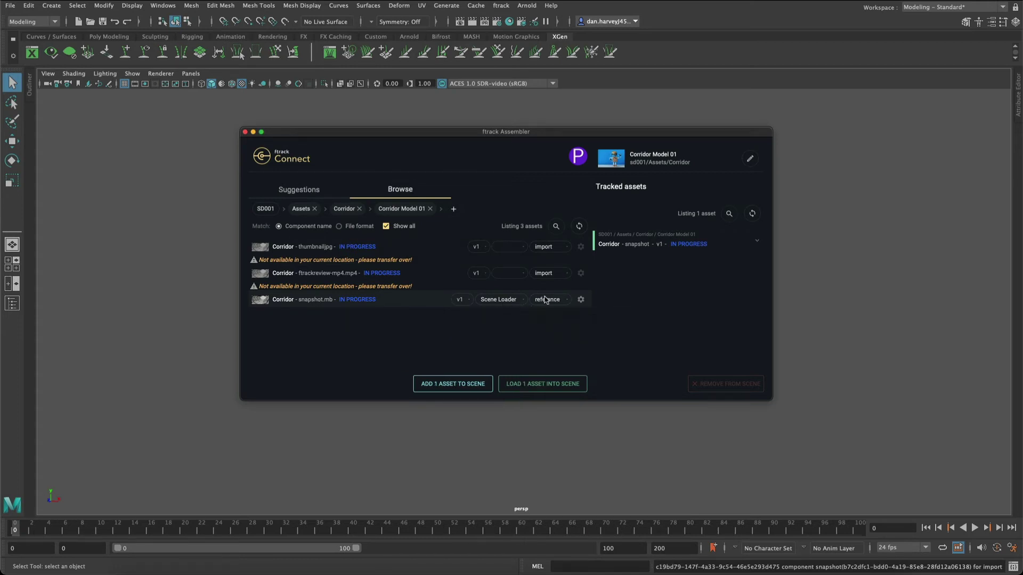
{"action": "left_click", "coordinate": [557, 385]}
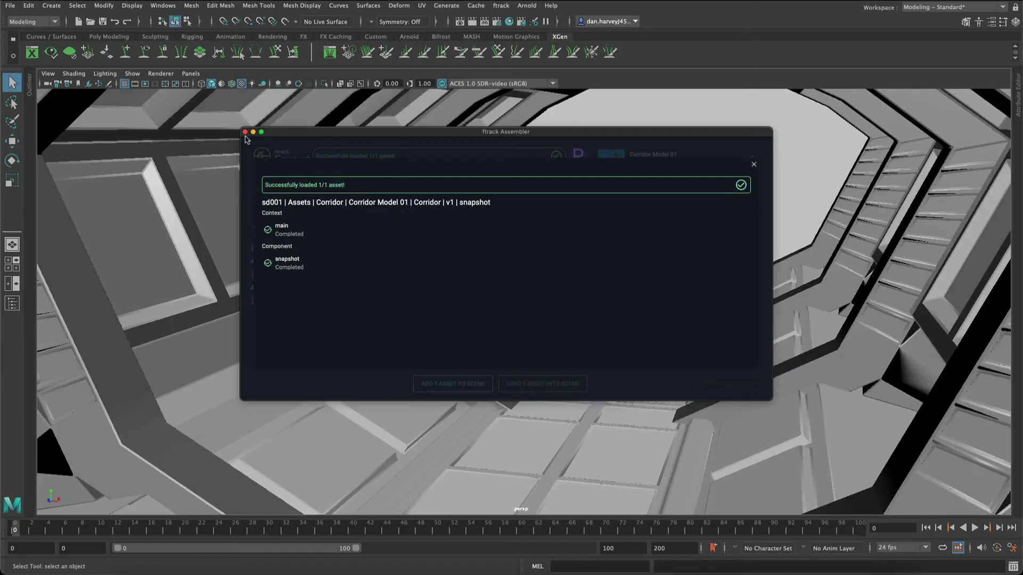
{"action": "left_click", "coordinate": [245, 133]}
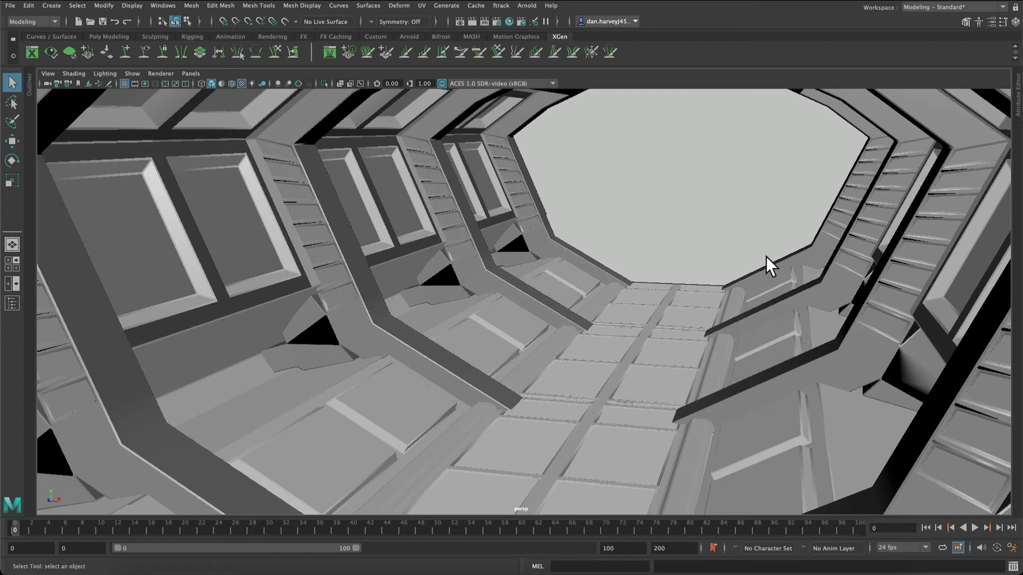
Step: Change the ftrack Assembler's working context to the Clumsy Robot Model task under Assets in SD001
{"action": "left_click", "coordinate": [503, 6]}
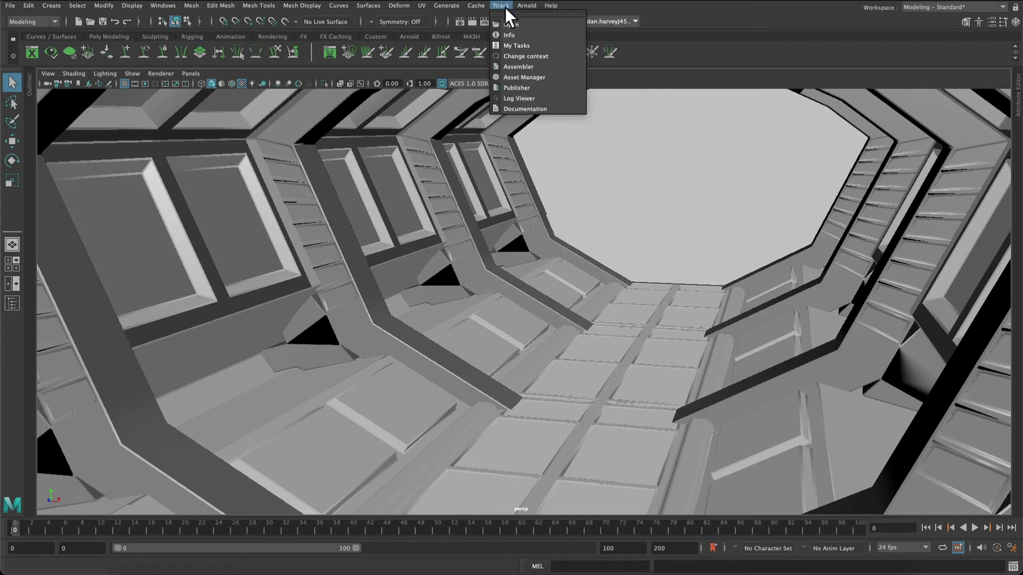
{"action": "left_click", "coordinate": [518, 67]}
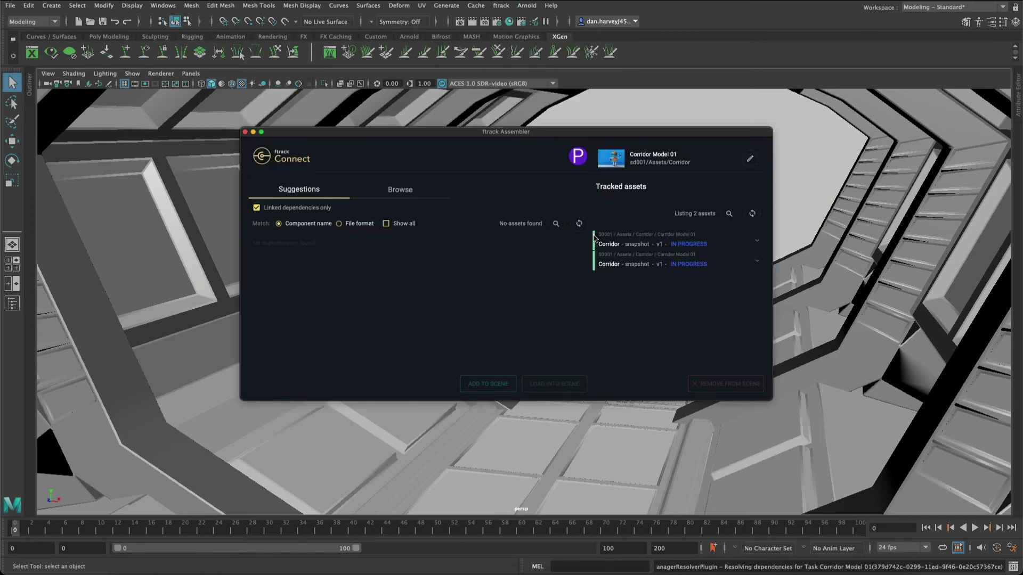
{"action": "left_click", "coordinate": [750, 158]}
{"action": "left_click", "coordinate": [400, 170]}
{"action": "left_click", "coordinate": [391, 229]}
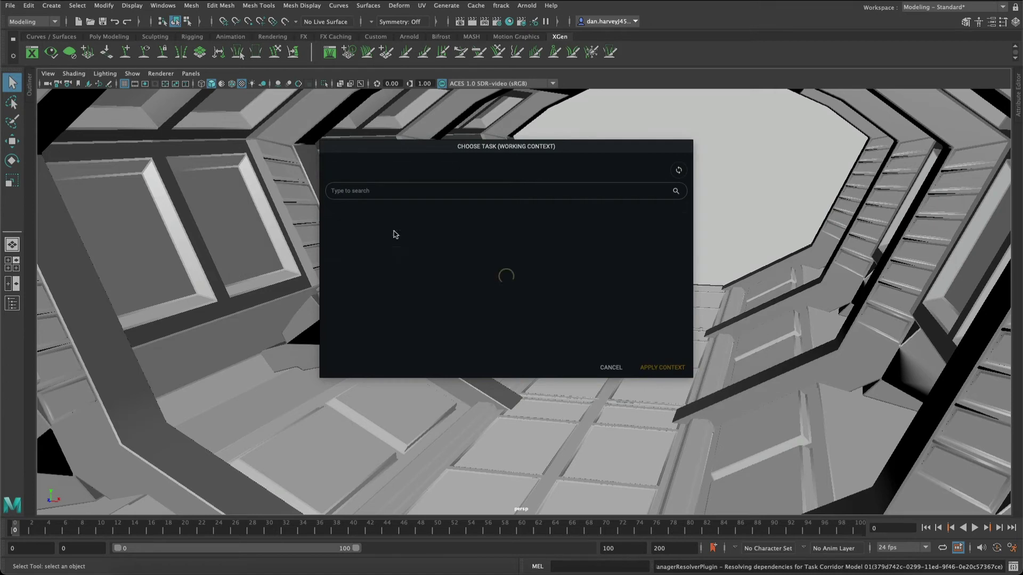
{"action": "left_click", "coordinate": [382, 221]}
{"action": "left_click", "coordinate": [657, 357]}
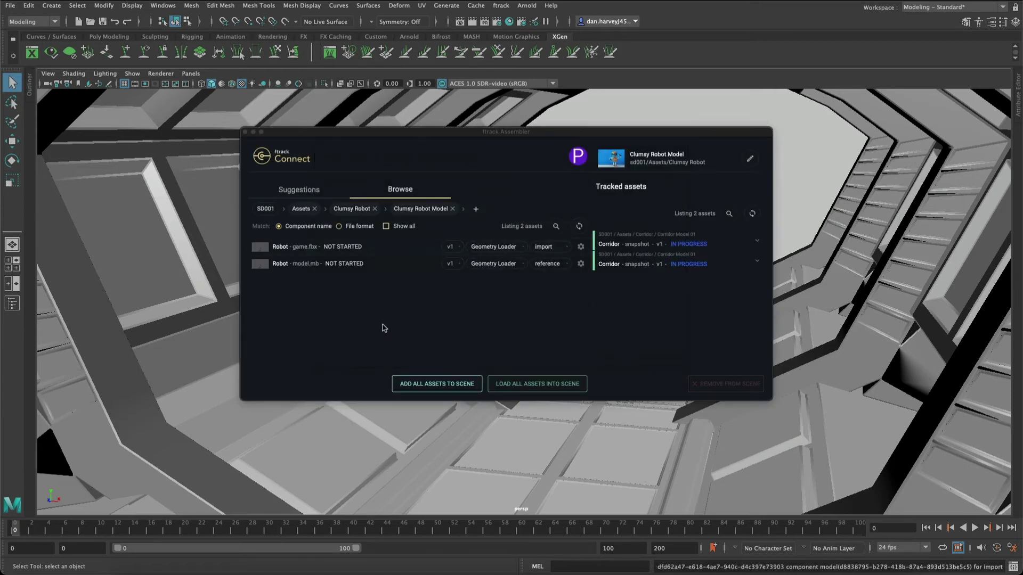
Step: Load the Robot game.fbx component into the corridor scene and preview its animation
{"action": "left_click", "coordinate": [307, 249]}
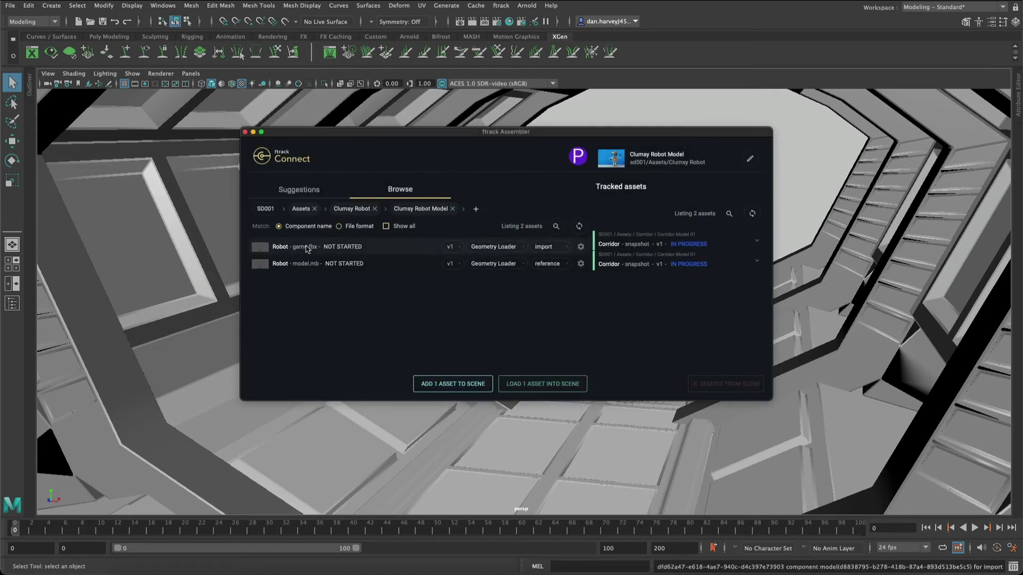
{"action": "left_click", "coordinate": [546, 264]}
{"action": "left_click", "coordinate": [544, 262]}
{"action": "left_click", "coordinate": [544, 388]}
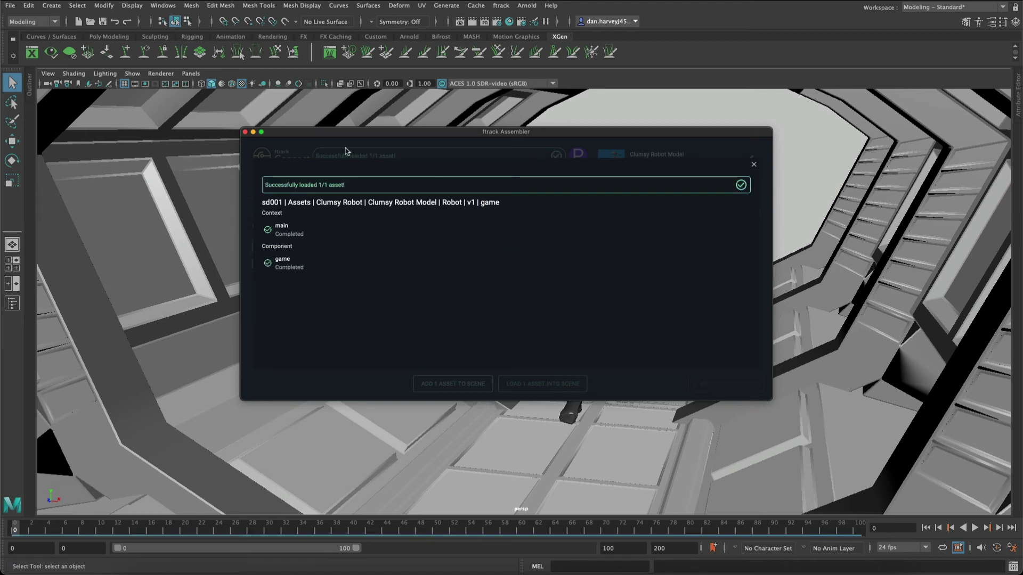
{"action": "left_click", "coordinate": [245, 132]}
{"action": "left_click_drag", "start_coordinate": [63, 524], "coordinate": [14, 549]}
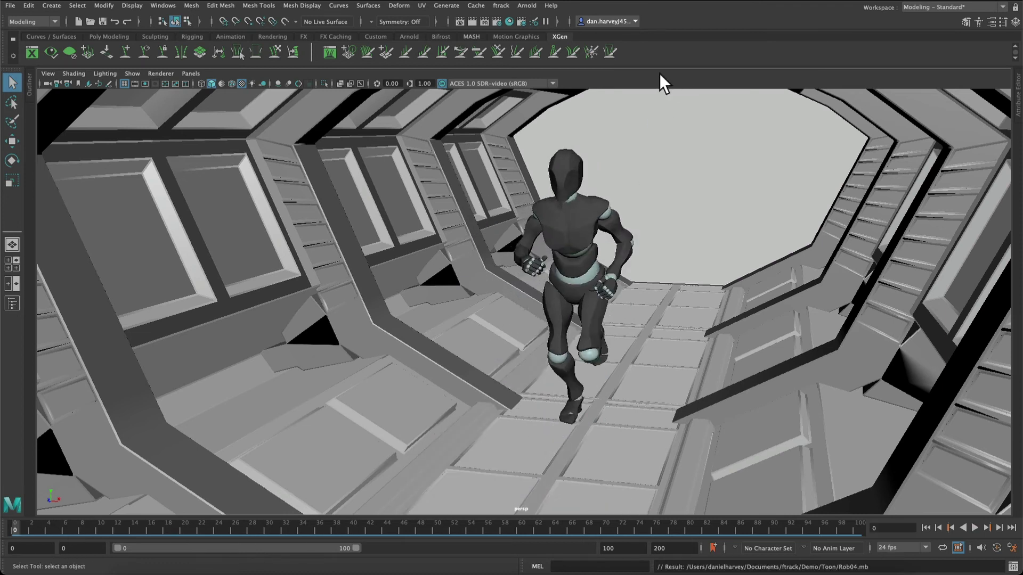
Step: Change the ftrack working context to the Tumble animation task of Shot 67 Tumble in Corridor
{"action": "left_click", "coordinate": [510, 7]}
{"action": "left_click", "coordinate": [532, 58]}
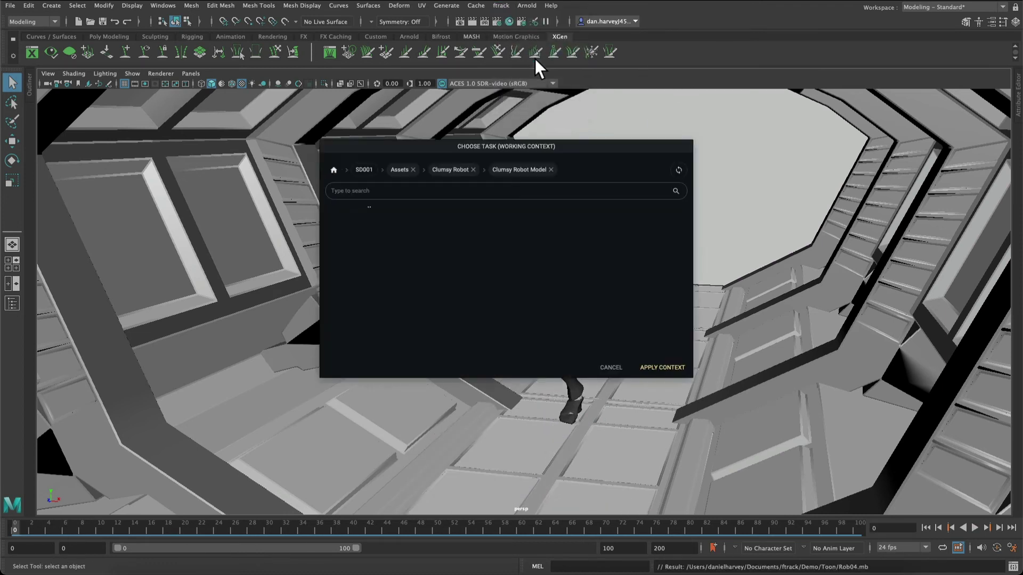
{"action": "left_click", "coordinate": [370, 172]}
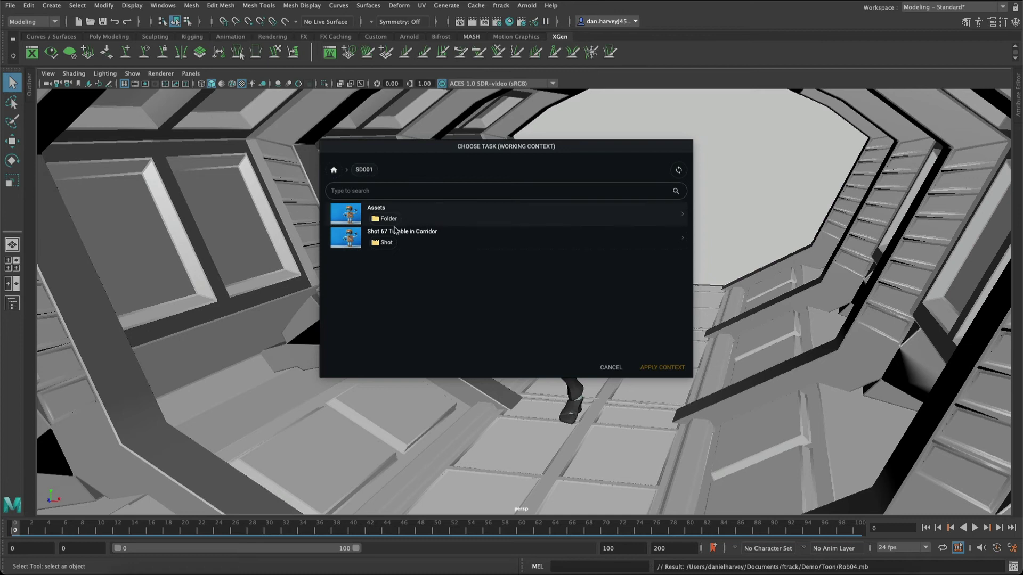
{"action": "left_click", "coordinate": [386, 245]}
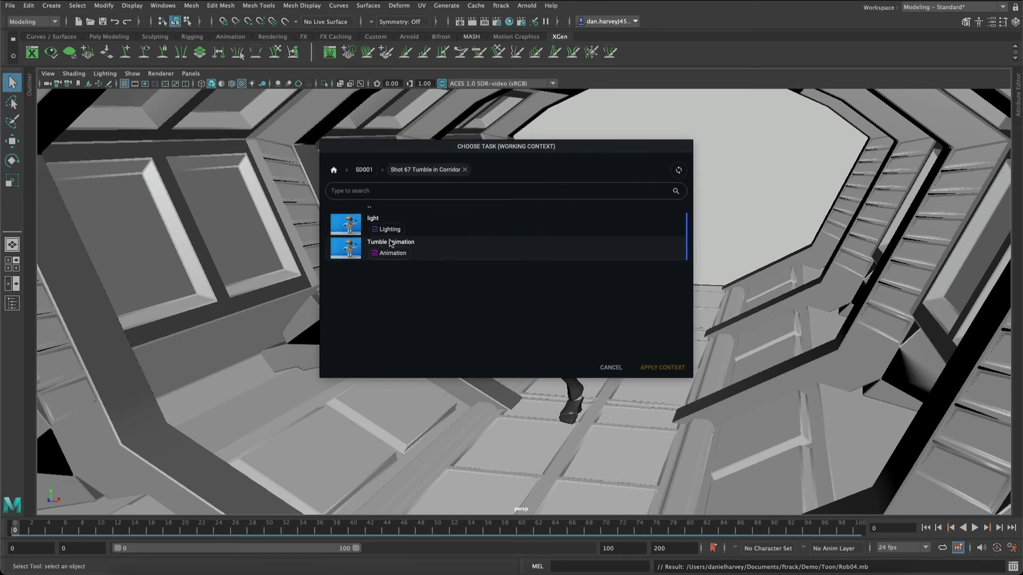
{"action": "left_click", "coordinate": [399, 255]}
{"action": "left_click", "coordinate": [662, 367]}
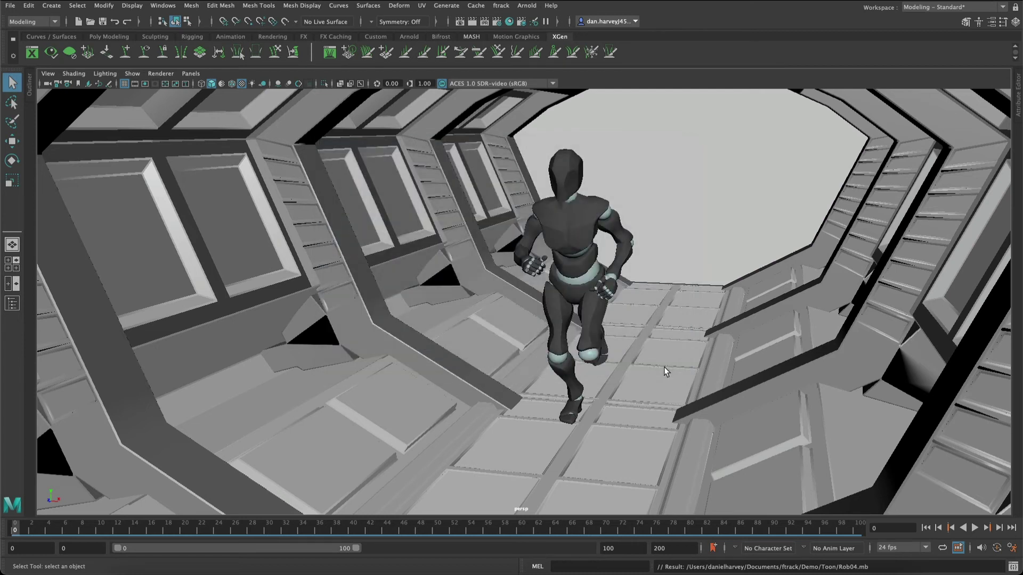
Step: Publish the assembled shot as a new scene asset named Robot_fall with the status In Progress
{"action": "left_click", "coordinate": [505, 9]}
{"action": "left_click", "coordinate": [529, 98]}
{"action": "left_click", "coordinate": [864, 90]}
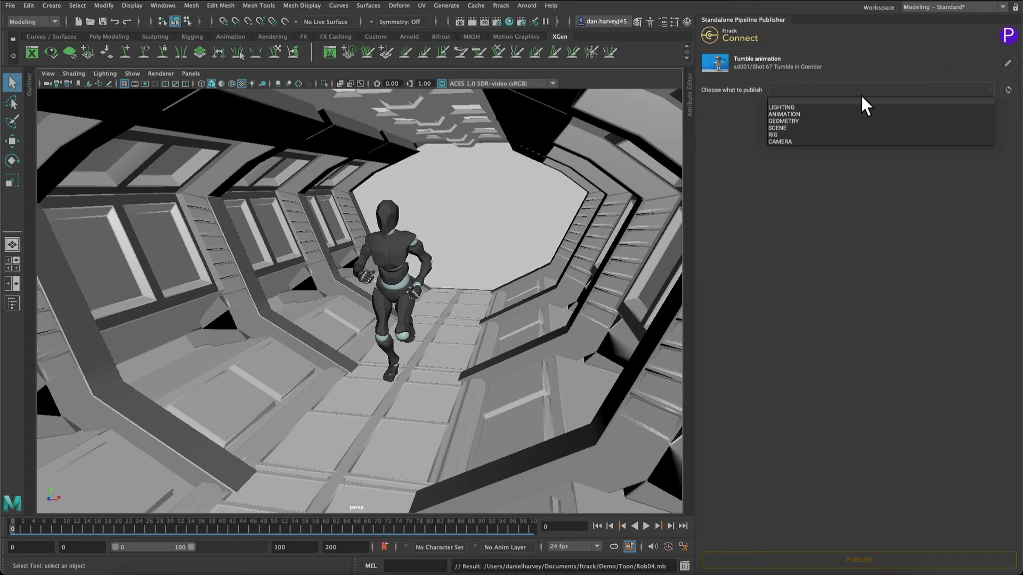
{"action": "left_click", "coordinate": [876, 114]}
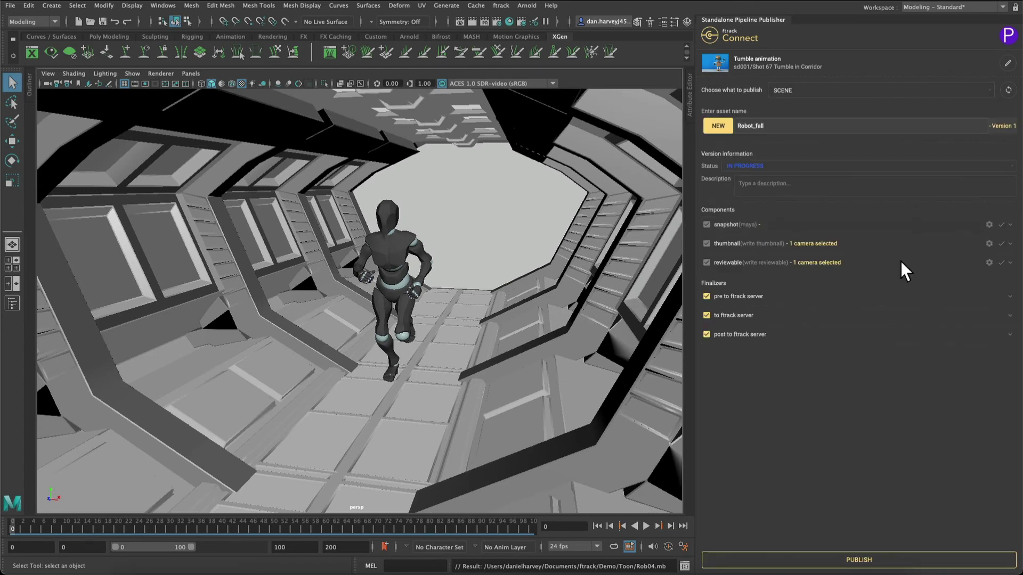
{"action": "left_click", "coordinate": [876, 561]}
{"action": "left_click", "coordinate": [1008, 52]}
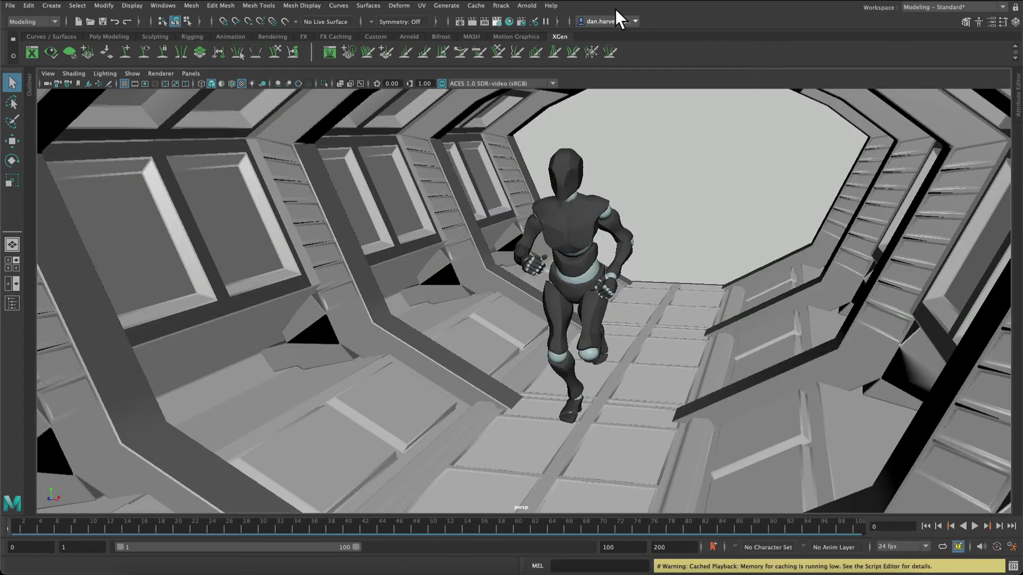
Step: Update the tracked Corridor snapshot to v2 in the ftrack Asset Manager and check the scene at frame 2
{"action": "left_click", "coordinate": [501, 5]}
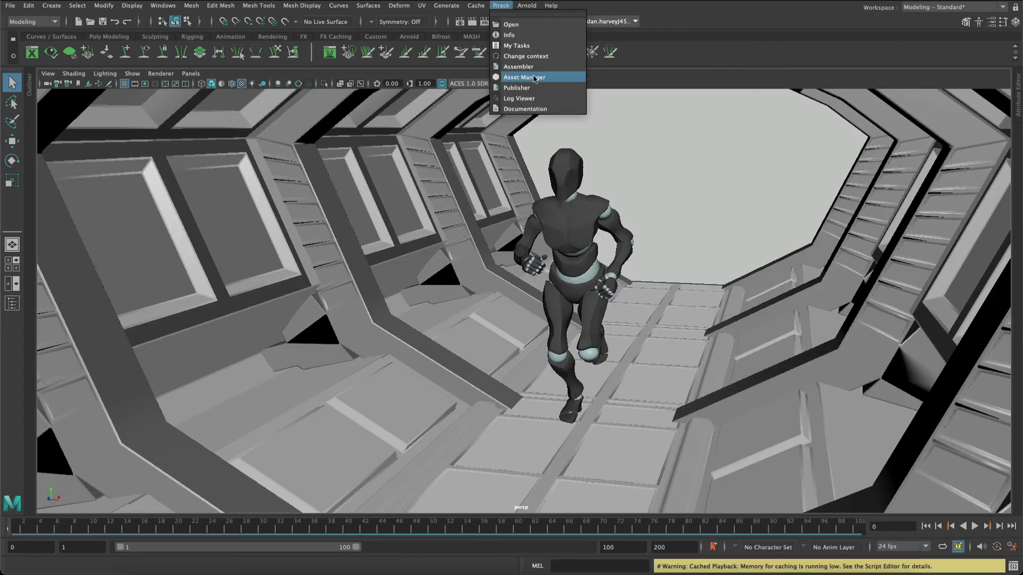
{"action": "left_click", "coordinate": [553, 77]}
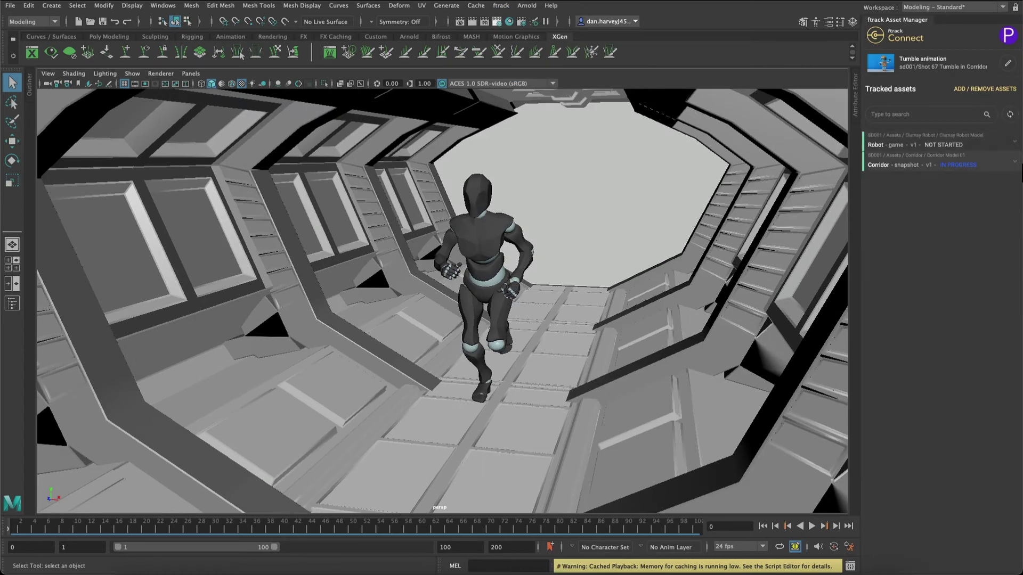
{"action": "left_click", "coordinate": [961, 164]}
{"action": "left_click", "coordinate": [990, 199]}
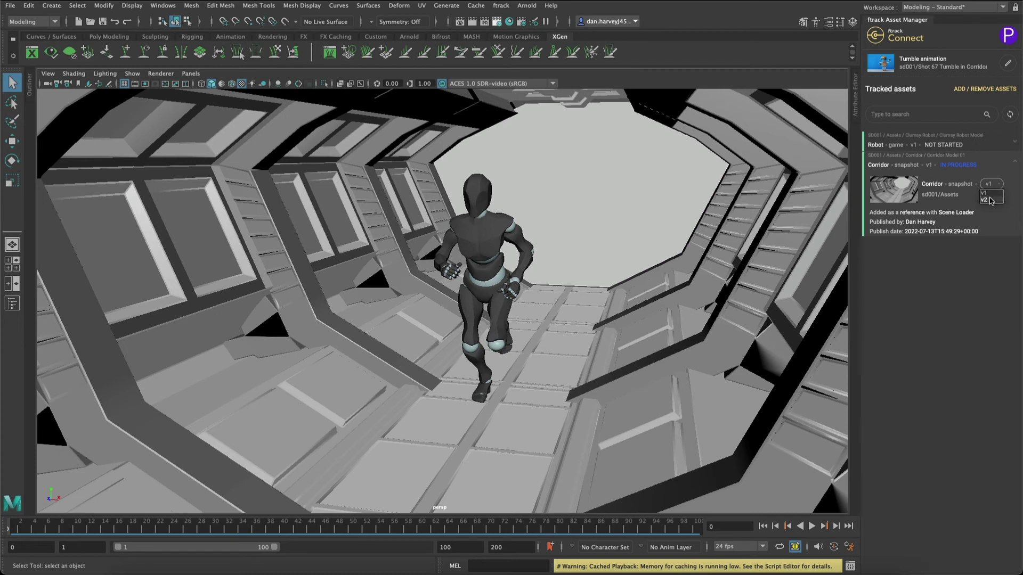
{"action": "left_click", "coordinate": [614, 305]}
{"action": "mouse_move", "coordinate": [27, 530]}
{"action": "left_mouse_down"}
{"action": "mouse_move", "coordinate": [210, 525]}
{"action": "mouse_move", "coordinate": [21, 528]}
{"action": "left_mouse_up"}
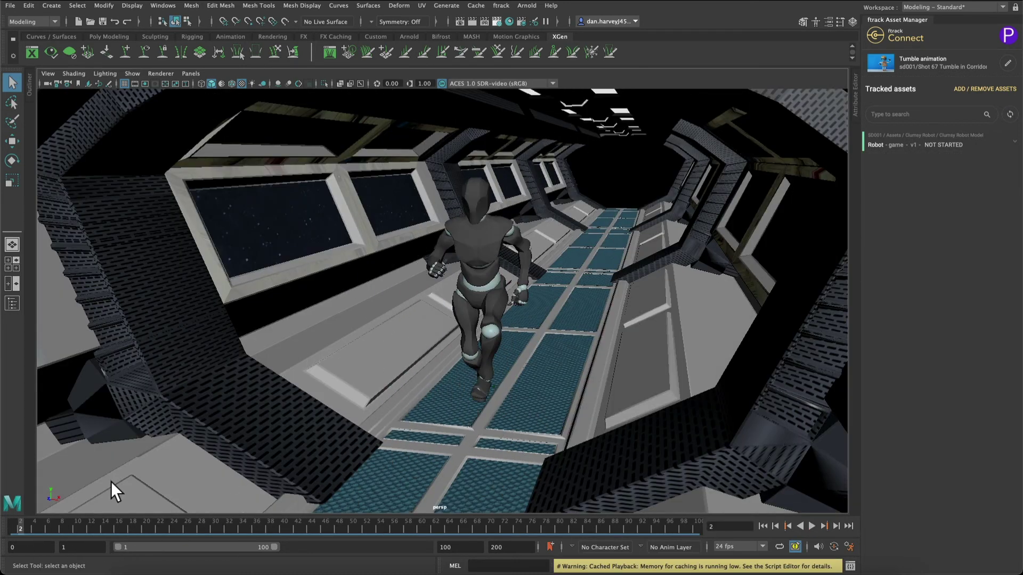
Step: Publish the updated scene for the Tumble animation task as Version 2 of Robot_fall
{"action": "left_click", "coordinate": [503, 6]}
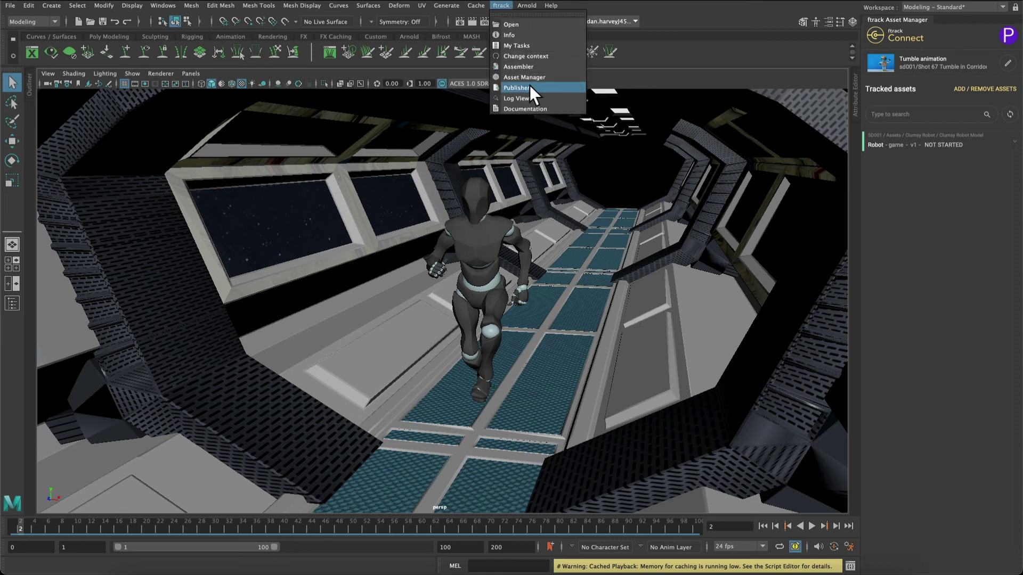
{"action": "left_click", "coordinate": [554, 94]}
{"action": "left_click", "coordinate": [773, 91]}
{"action": "left_click", "coordinate": [670, 131]}
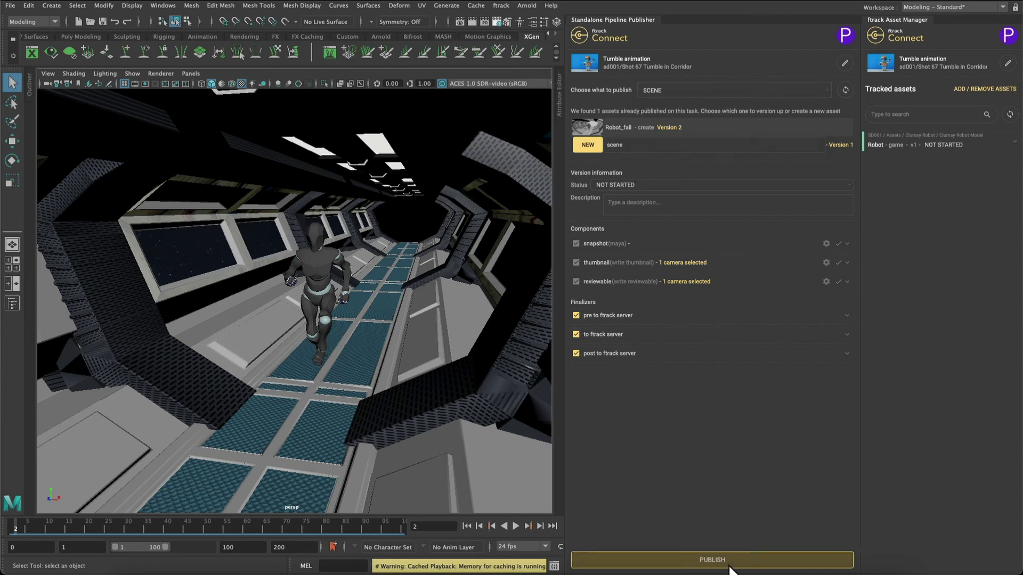
{"action": "left_click", "coordinate": [713, 560]}
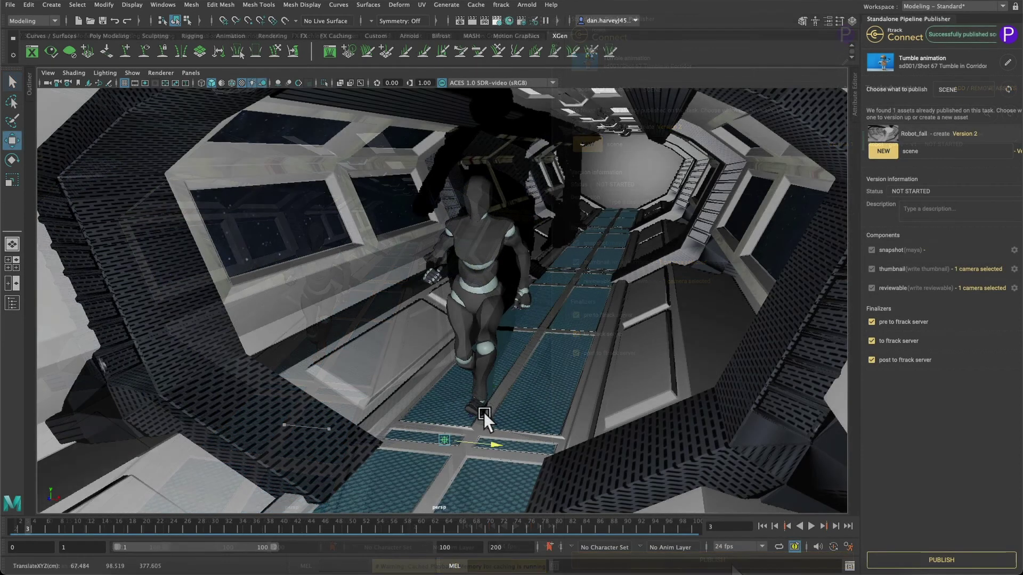
Step: Move the selected corridor light along X to about -9.55 and publish the scene as another Robot_fall version
{"action": "left_click_drag", "start_coordinate": [484, 413], "coordinate": [287, 401]}
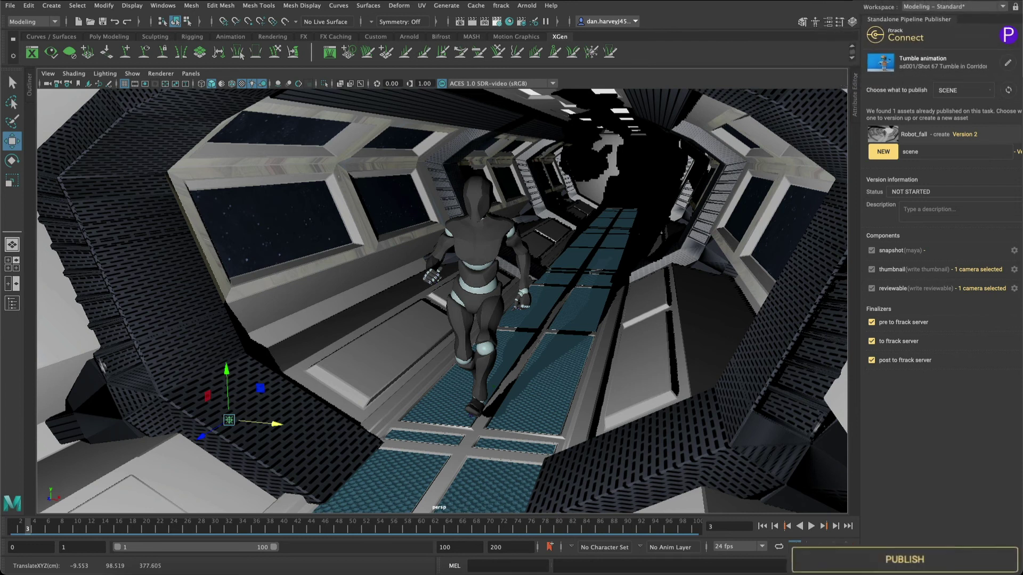
{"action": "left_click", "coordinate": [938, 560]}
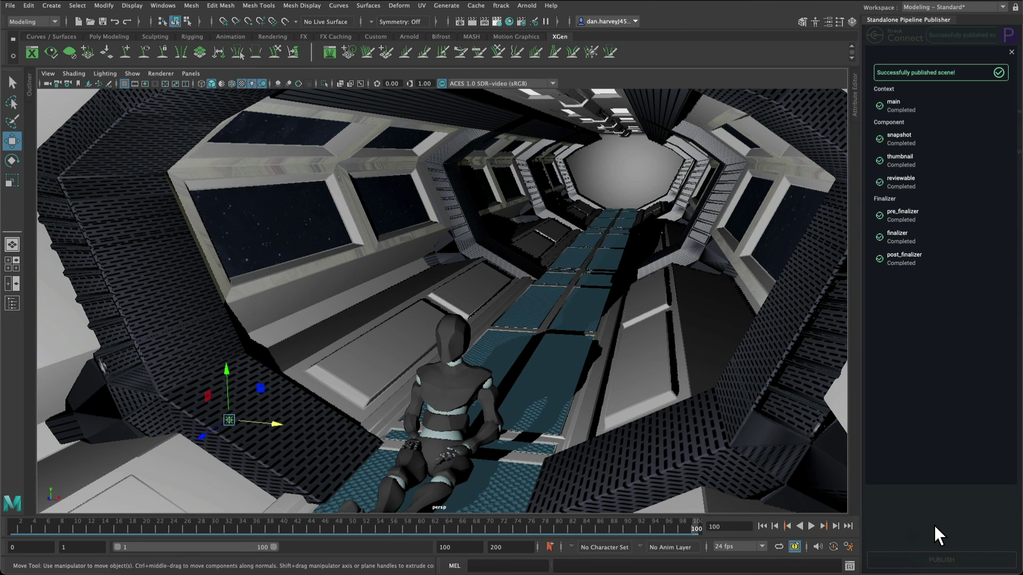
Step: Open the v1 snapshot of the Robot_fall scene from ftrack and switch to its v2 snapshot
{"action": "left_click", "coordinate": [501, 4]}
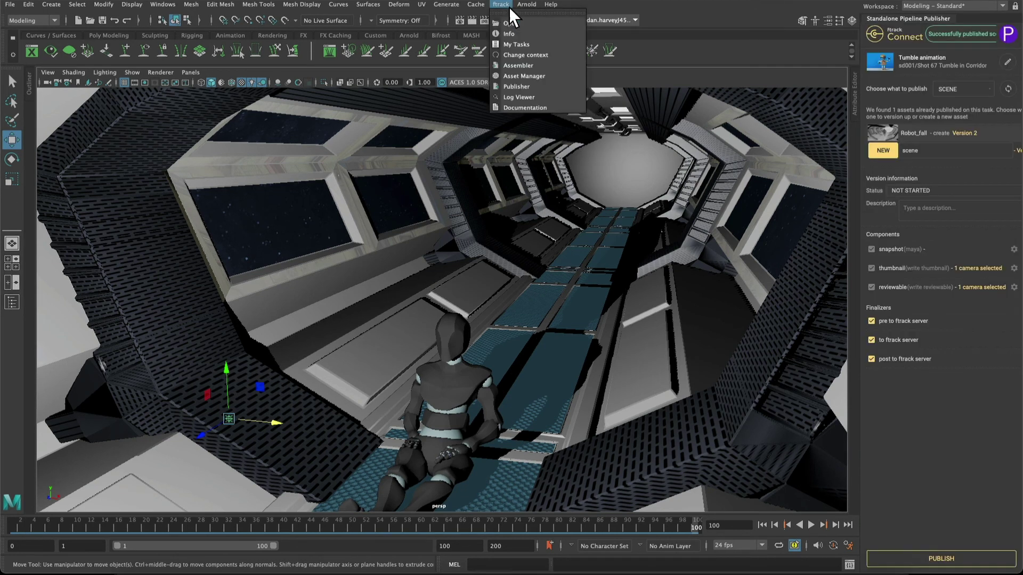
{"action": "left_click", "coordinate": [511, 24]}
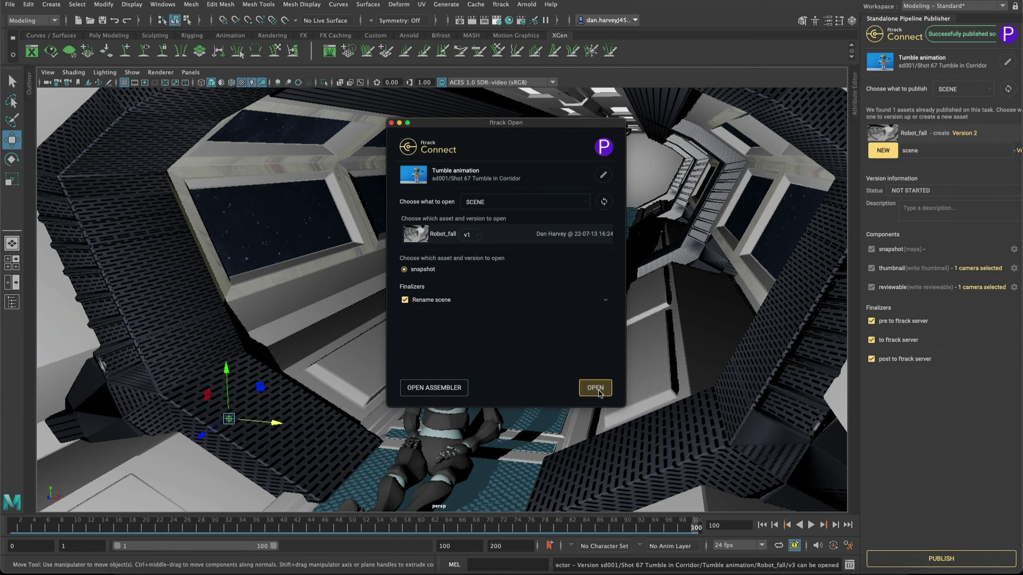
{"action": "left_click", "coordinate": [595, 388]}
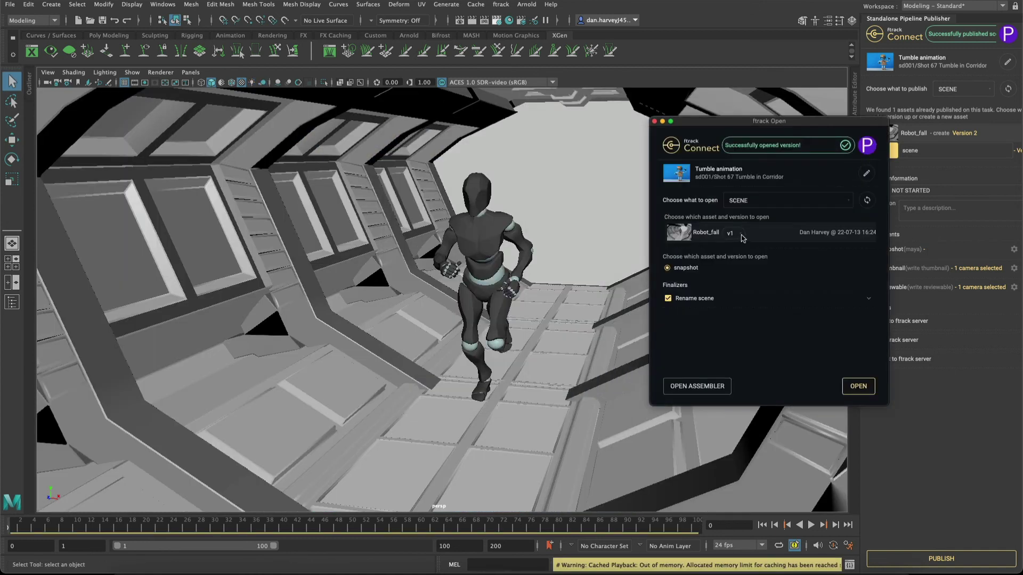
{"action": "left_click", "coordinate": [860, 386]}
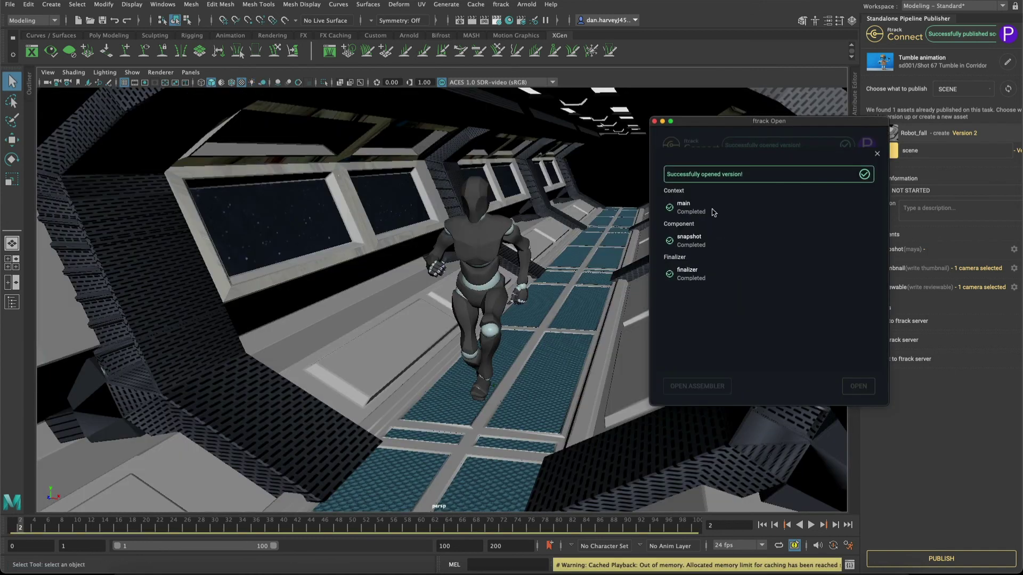
Step: Dismiss the ftrack Open window, switch to ftrack Studio in the browser, and show the published versions of Shot 67 Tumble in Corridor
{"action": "left_click", "coordinate": [877, 154]}
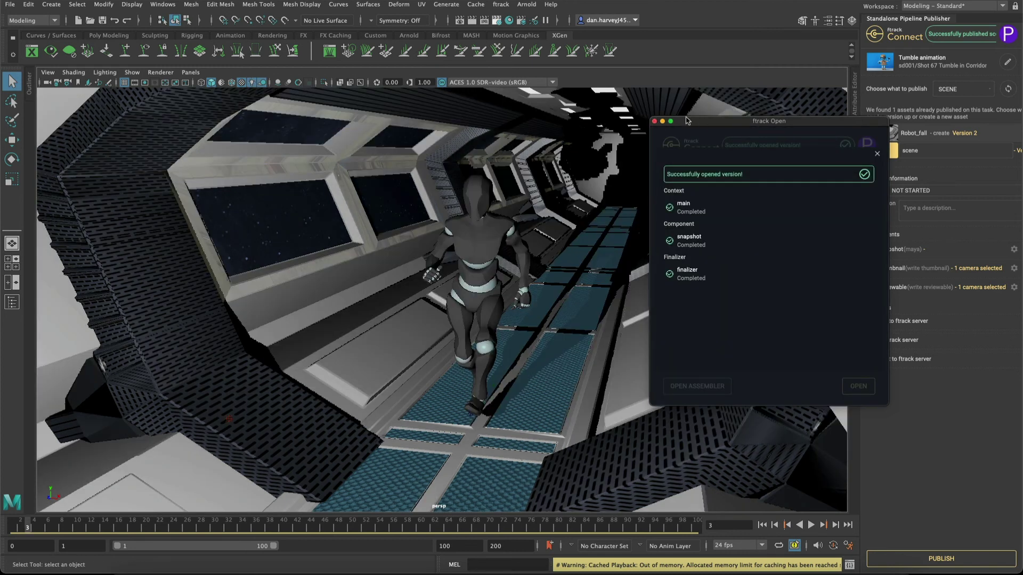
{"action": "left_click", "coordinate": [662, 121]}
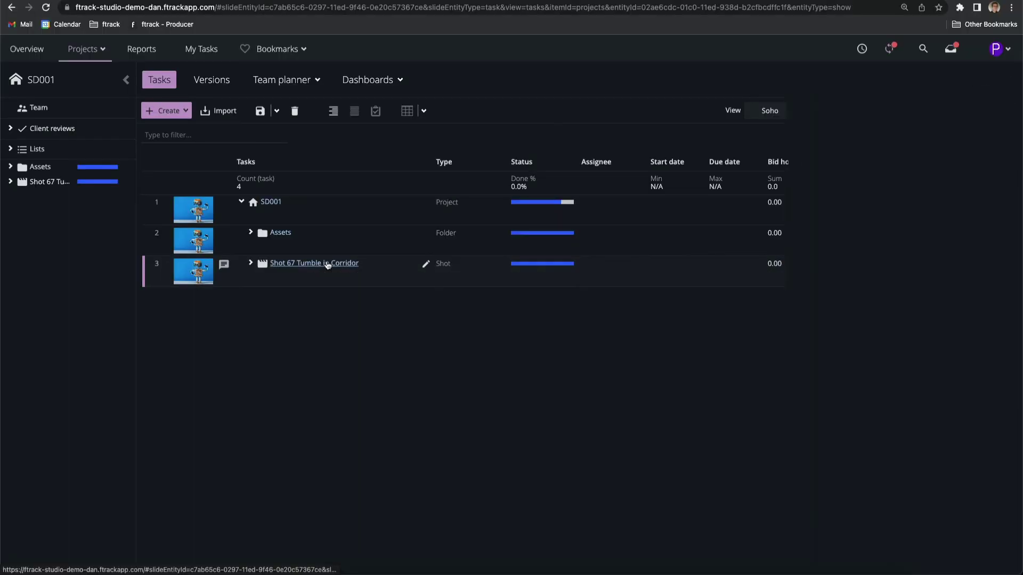
{"action": "left_click", "coordinate": [314, 263]}
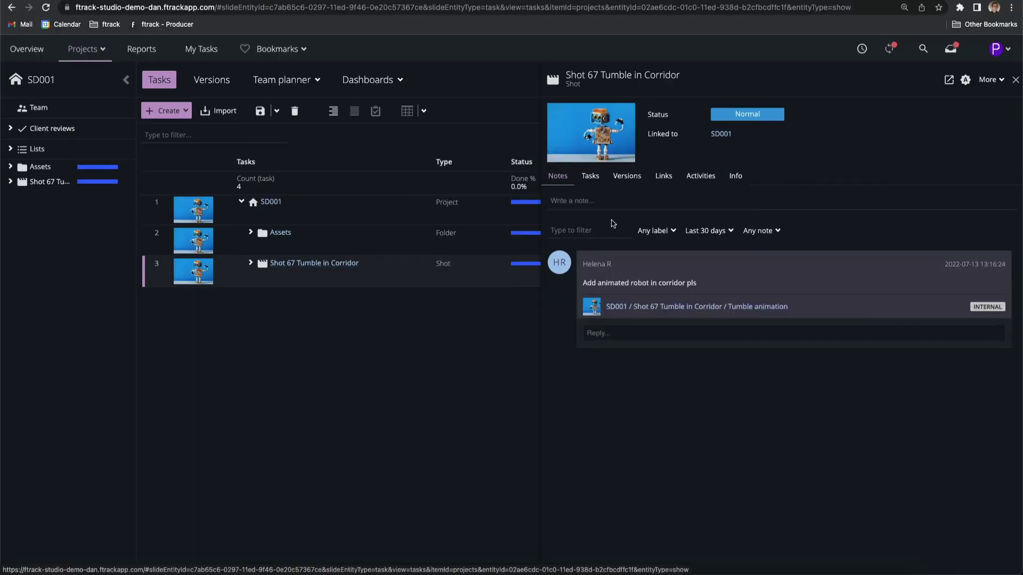
{"action": "left_click", "coordinate": [629, 180]}
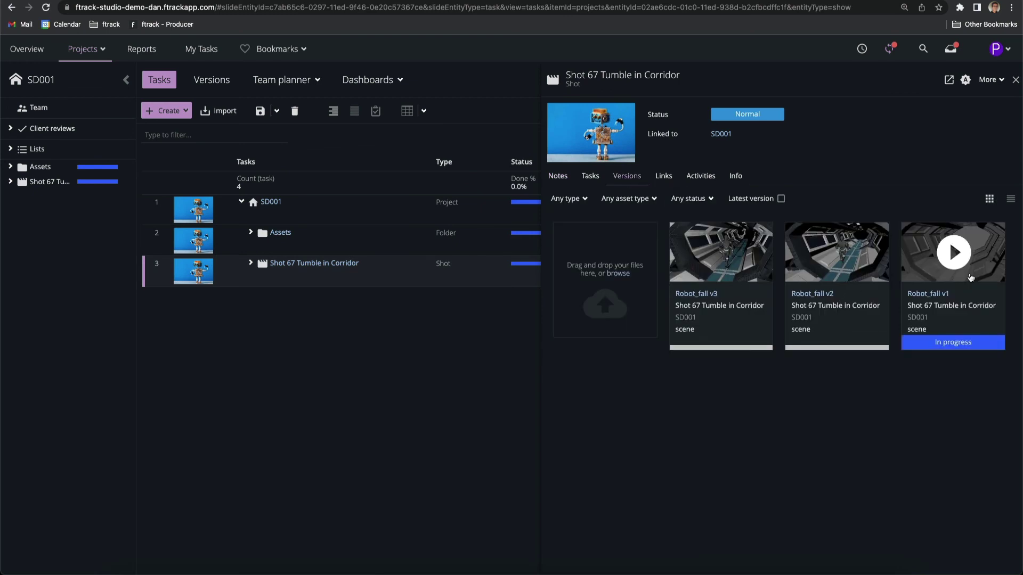
{"action": "mouse_move", "coordinate": [710, 279]}
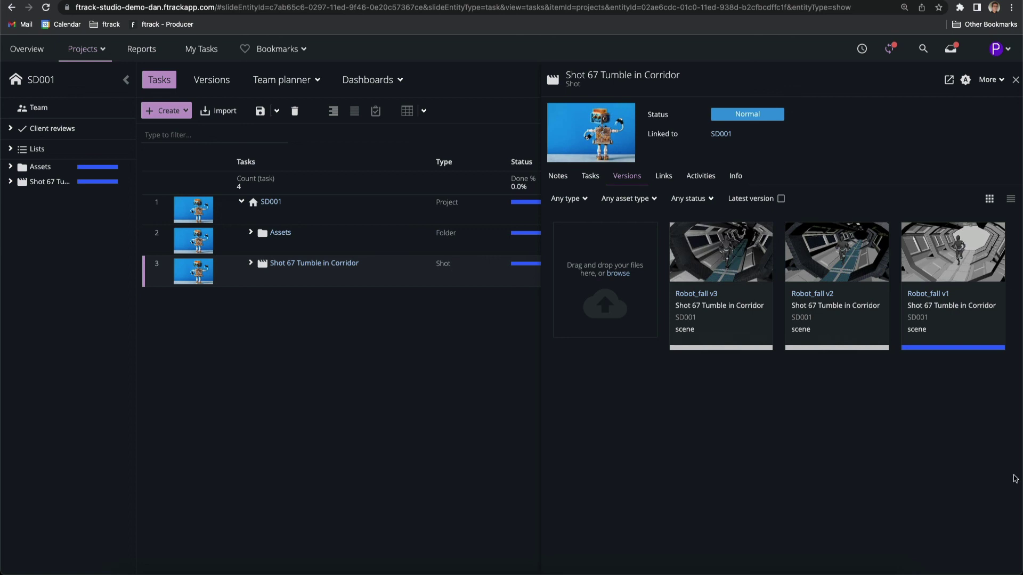
Step: From the SD001 project's versions, open Robot_fall v2 in the review player and switch it to v1
{"action": "left_click", "coordinate": [228, 78]}
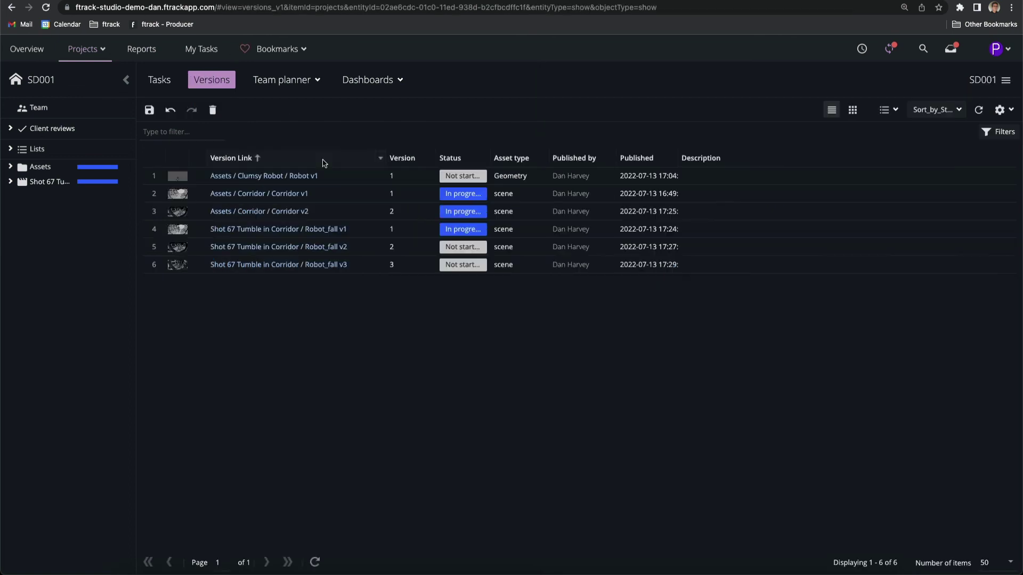
{"action": "right_click", "coordinate": [375, 247]}
{"action": "mouse_move", "coordinate": [426, 295]}
{"action": "left_click", "coordinate": [500, 296]}
{"action": "left_click", "coordinate": [137, 528]}
{"action": "left_click", "coordinate": [123, 495]}
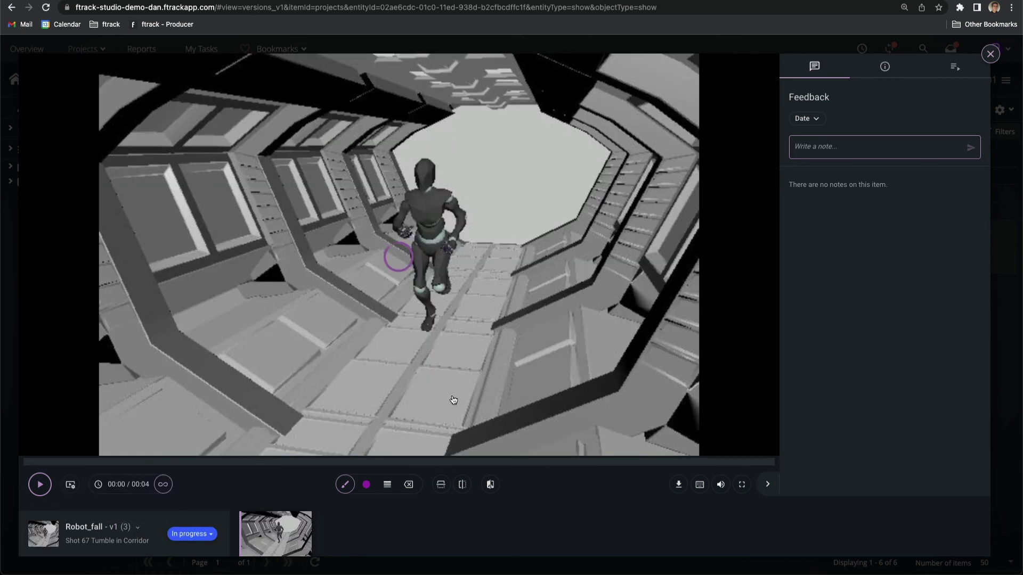
Step: Compare Robot_fall v1 side by side with v3, scrub partway through the clips, and play them
{"action": "left_click", "coordinate": [490, 485]}
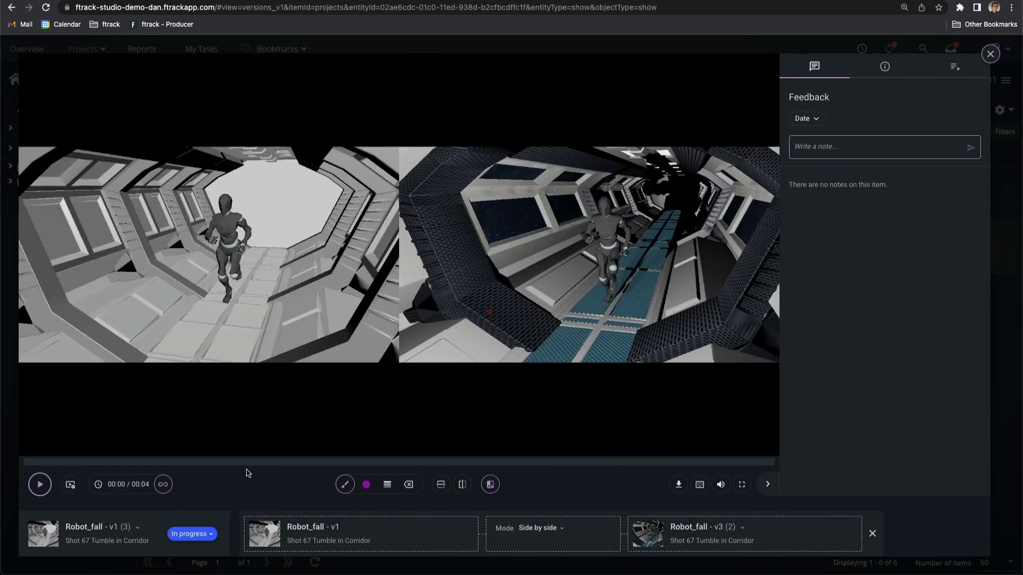
{"action": "left_click_drag", "start_coordinate": [184, 462], "coordinate": [331, 472]}
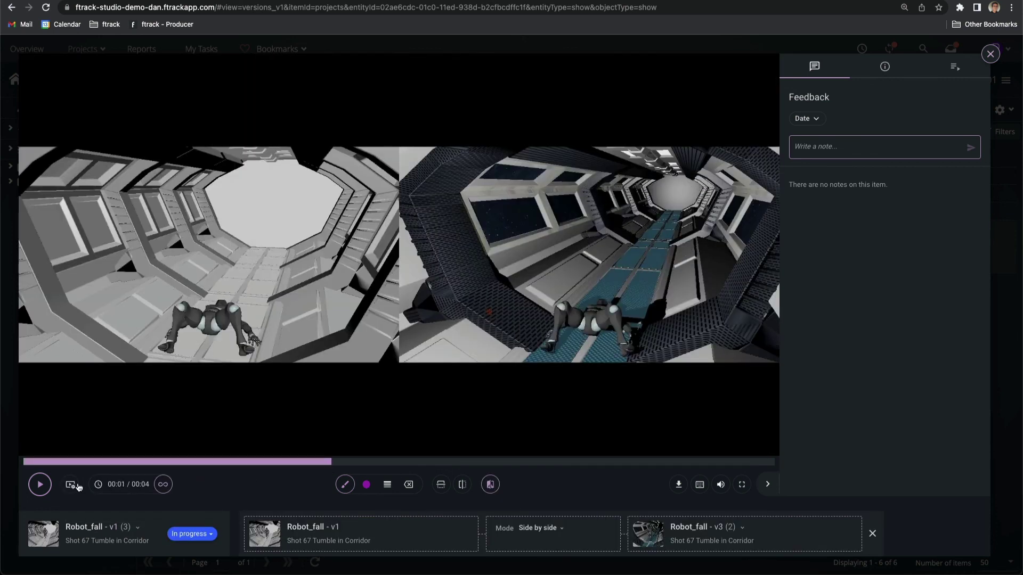
{"action": "left_click", "coordinate": [47, 484]}
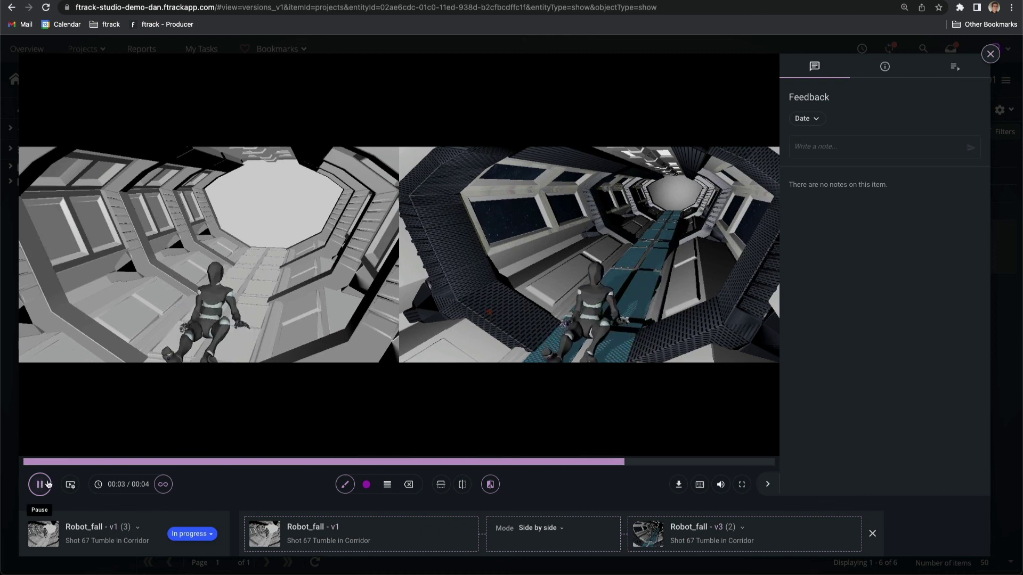